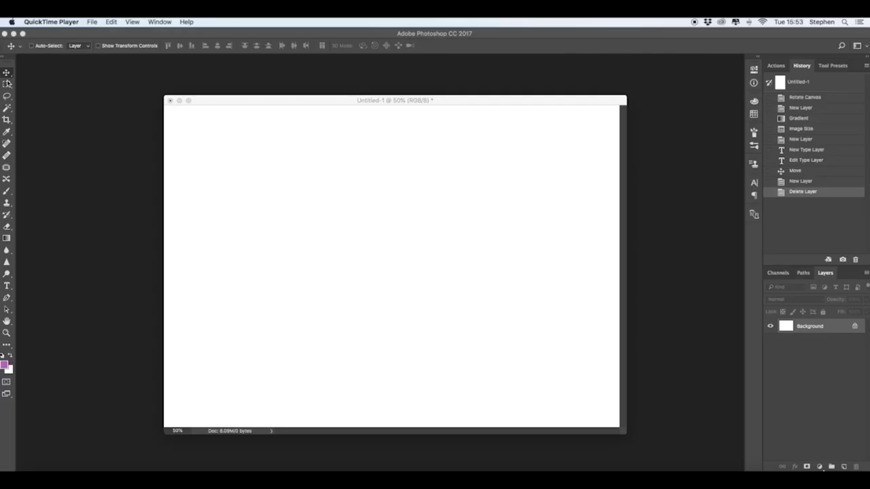
Make Photoshop the active application with the blank Untitled-1 document showing
click(9, 76)
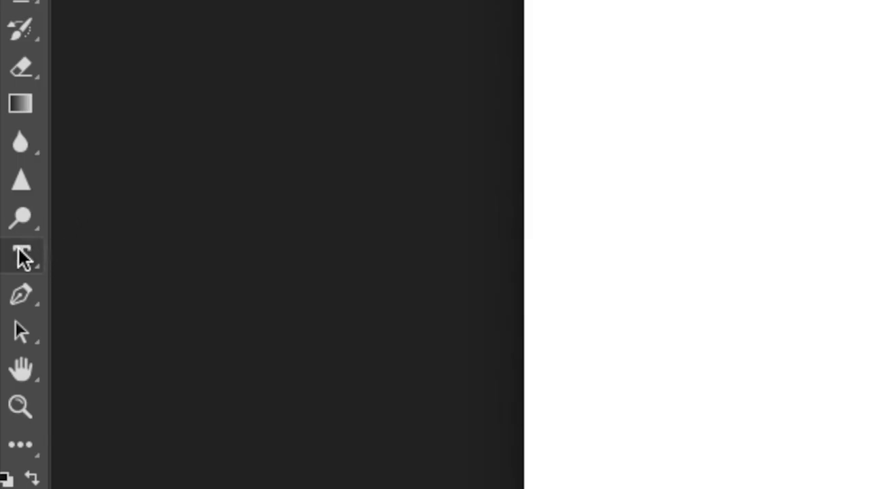
Draw a wide text box across the canvas centre, type 'iPhotoshop', and select the text
click(8, 286)
right_click(24, 260)
click(144, 253)
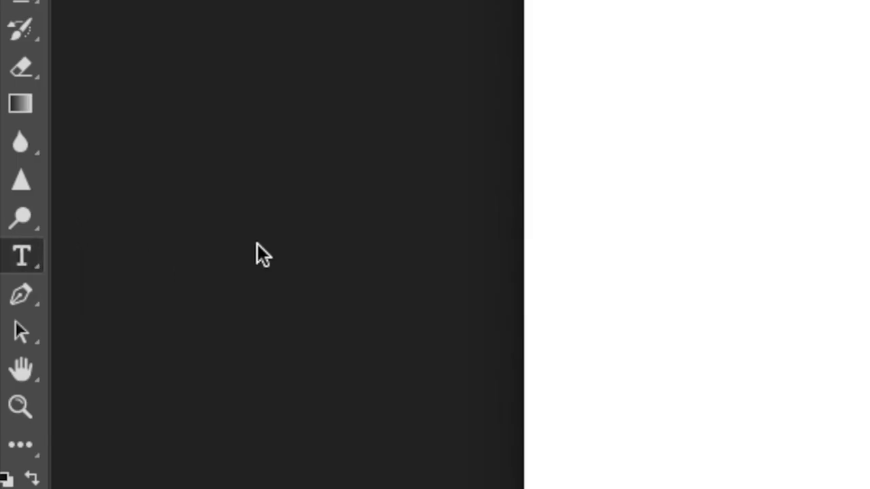
drag(197, 204, 593, 333)
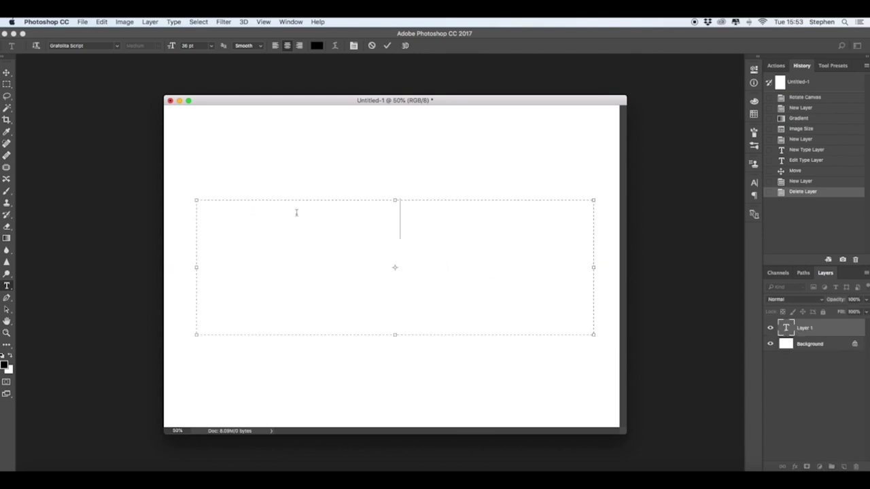
text(iPhotosh)
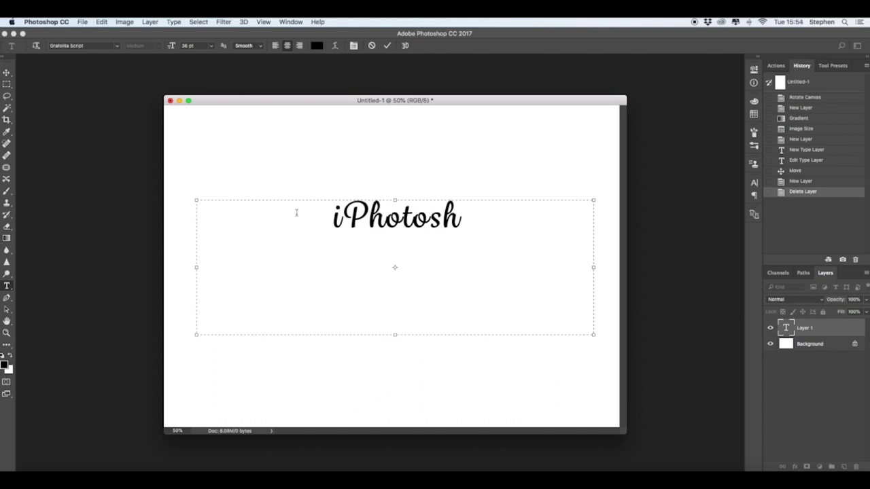
text(op)
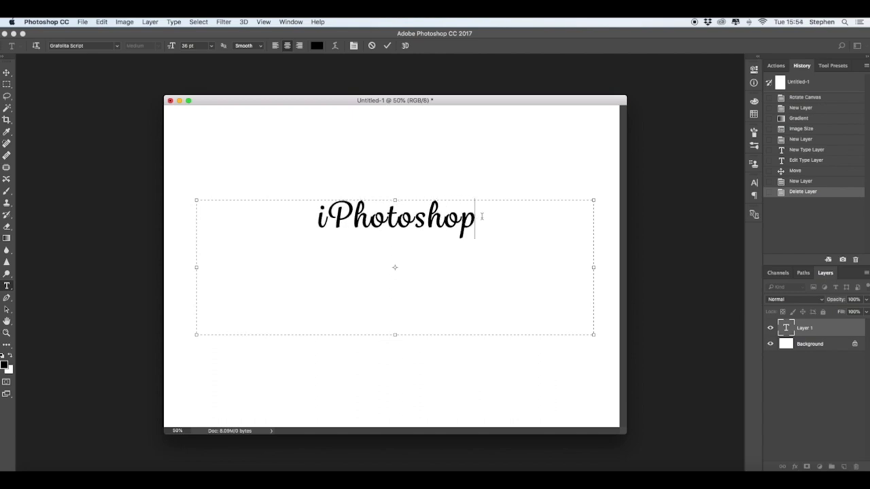
drag(482, 216, 296, 210)
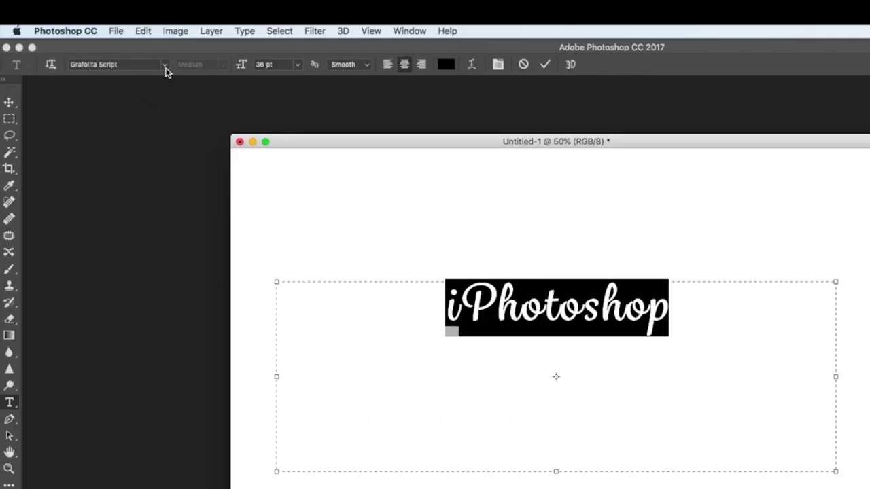
Set the iPhotoshop text to Thonburi at 70 pt and commit it
click(165, 65)
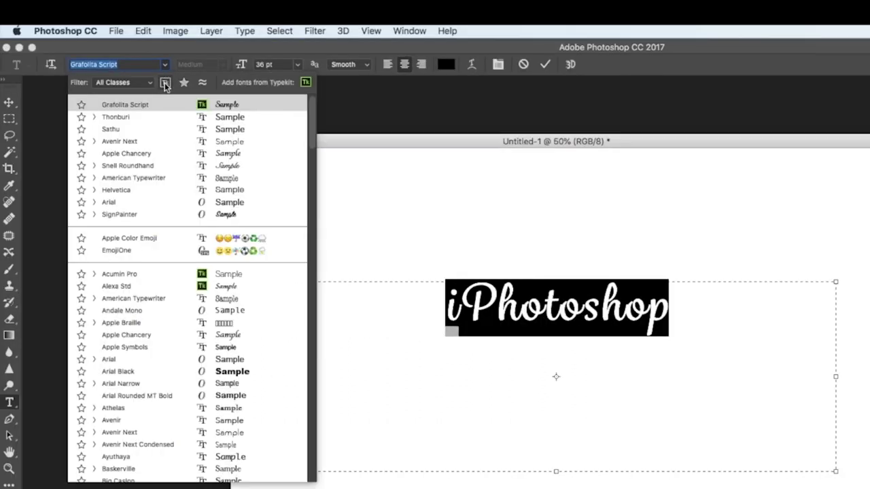
click(158, 116)
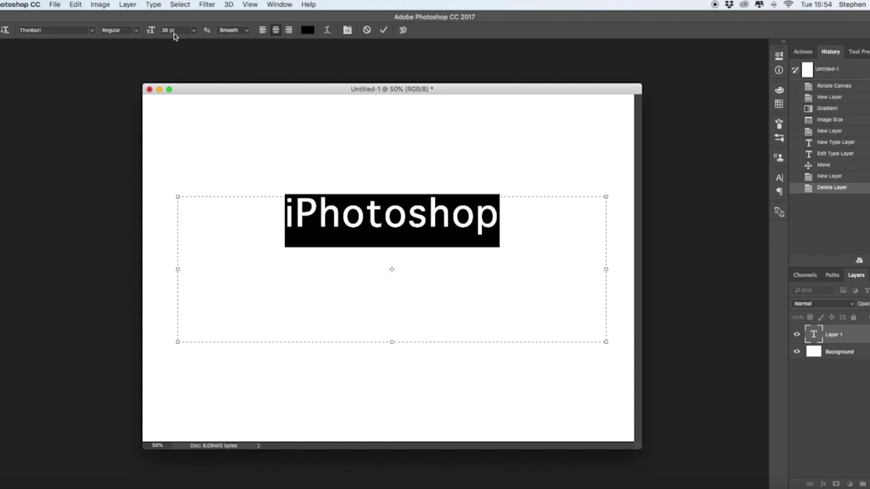
click(144, 31)
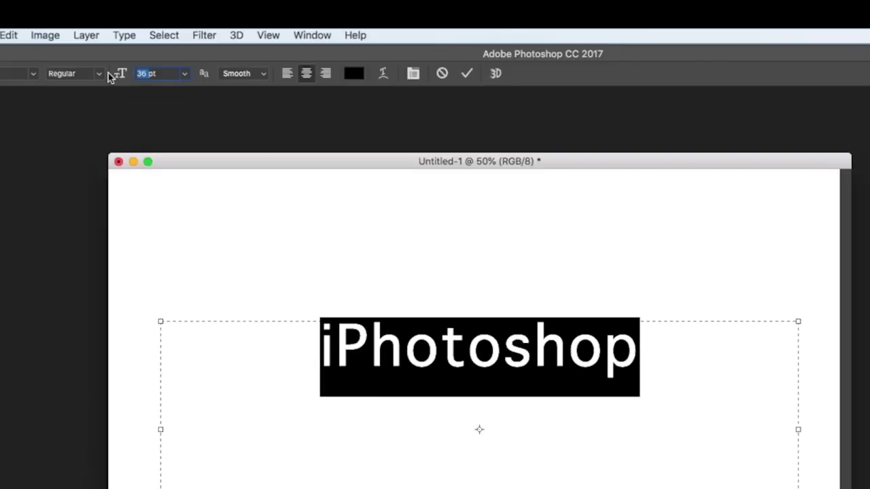
text(120)
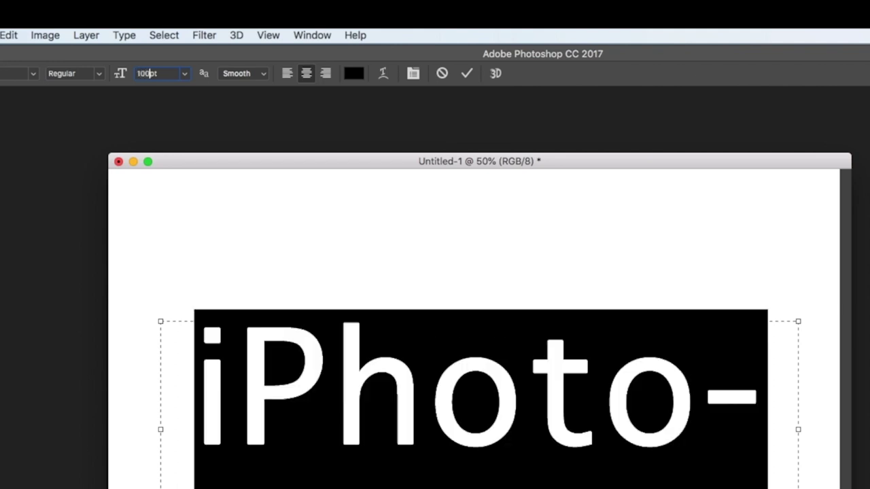
key(BackSpace)
key(BackSpace)
key(BackSpace)
text(100)
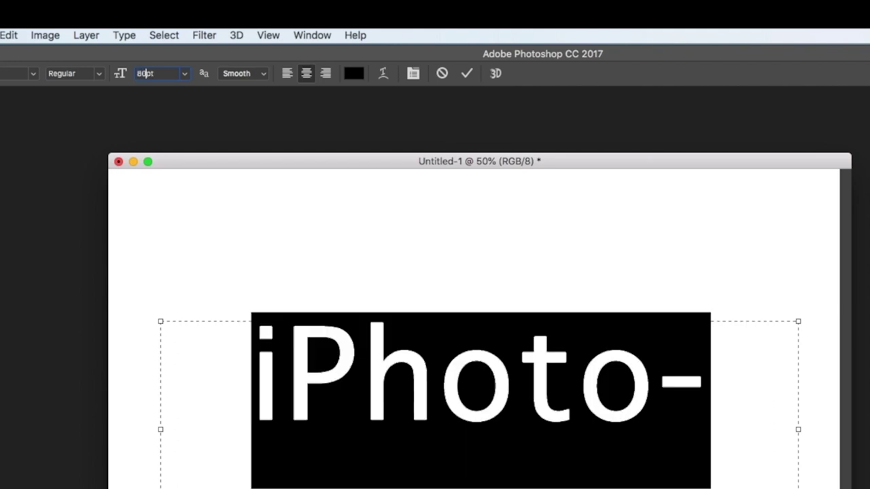
key(BackSpace)
key(BackSpace)
key(BackSpace)
text(60)
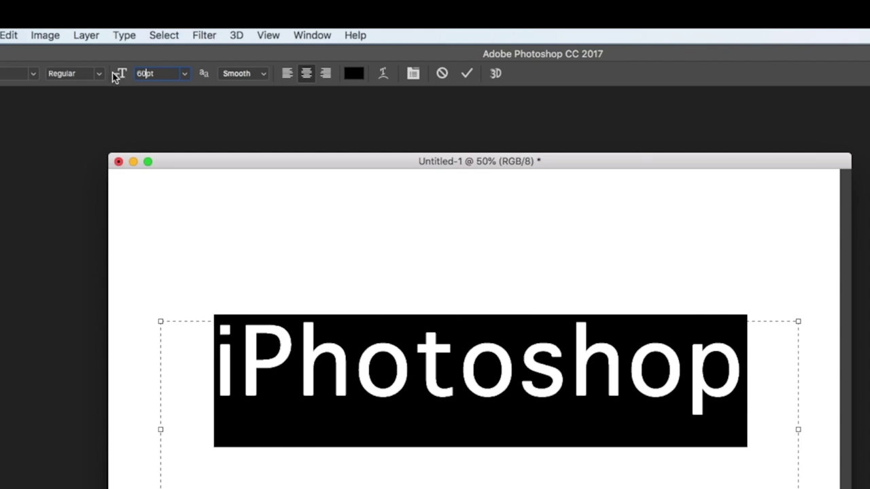
key(BackSpace)
key(BackSpace)
text(70)
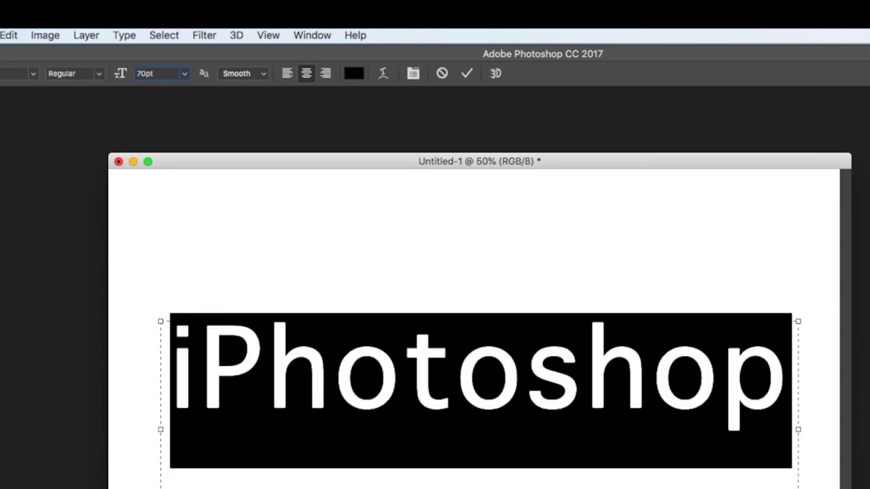
click(467, 75)
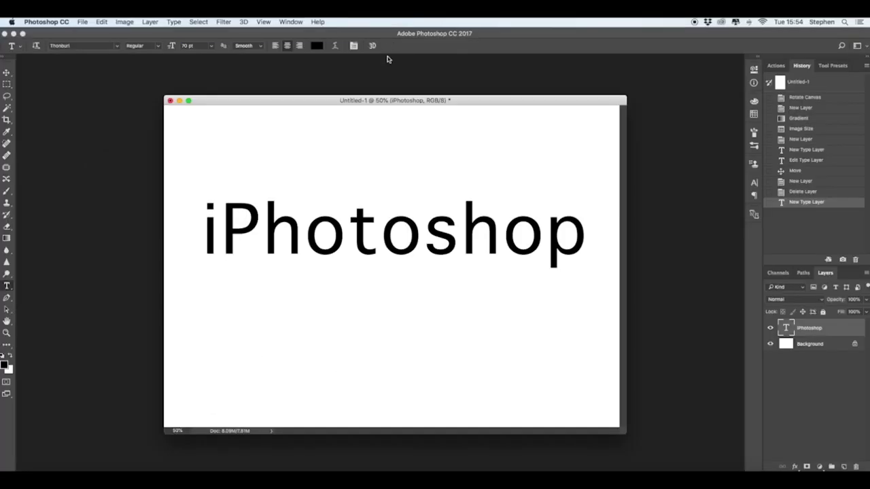
Move the text slightly lower and rasterize the iPhotoshop type layer into pixels
key(v)
drag(390, 232, 390, 250)
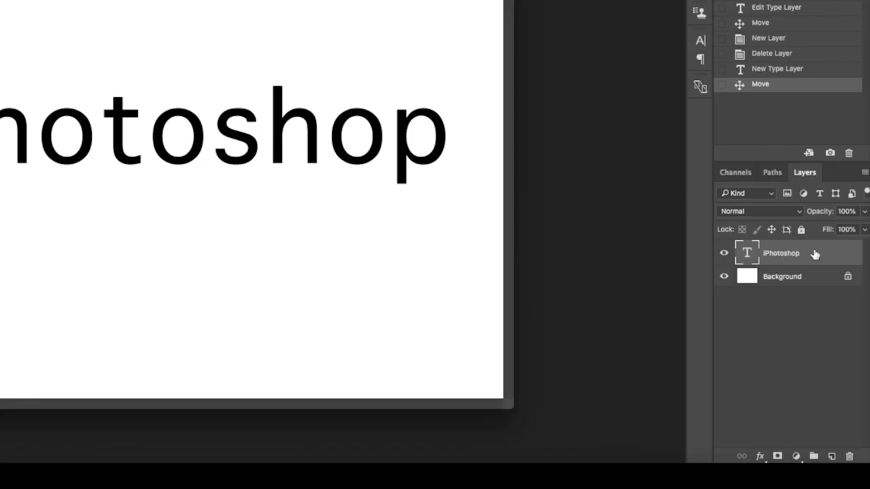
right_click(815, 254)
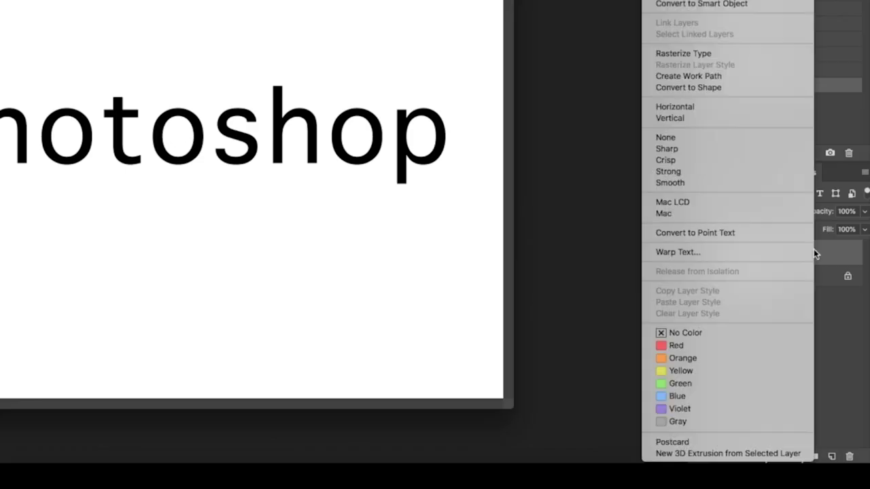
click(683, 53)
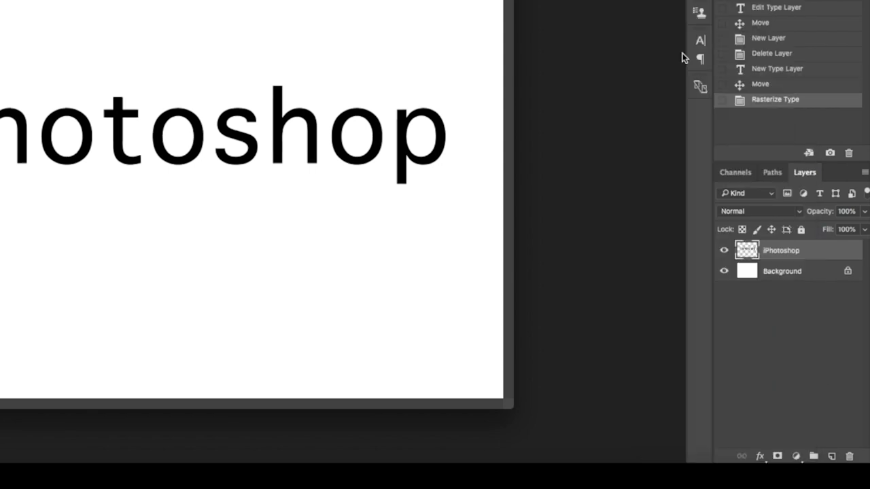
click(725, 271)
click(725, 271)
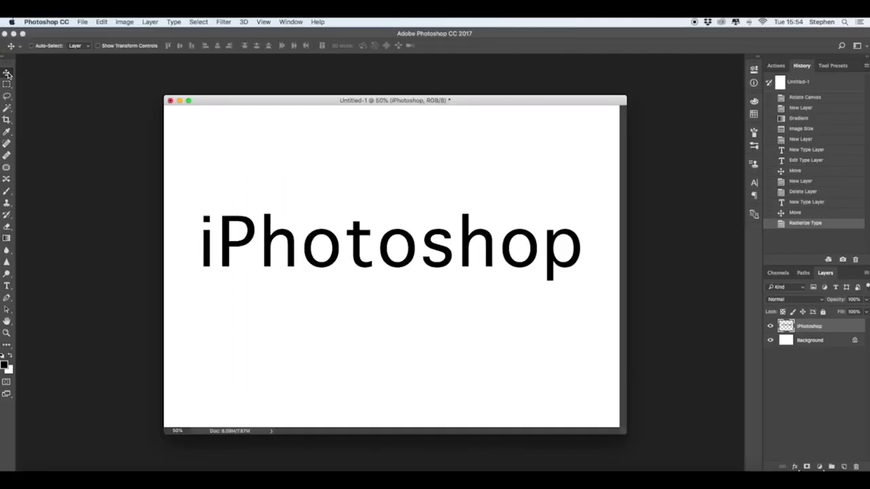
With the Magic Wand, select the i's dot, then Shift-add every remaining letter of iPhotoshop
click(7, 108)
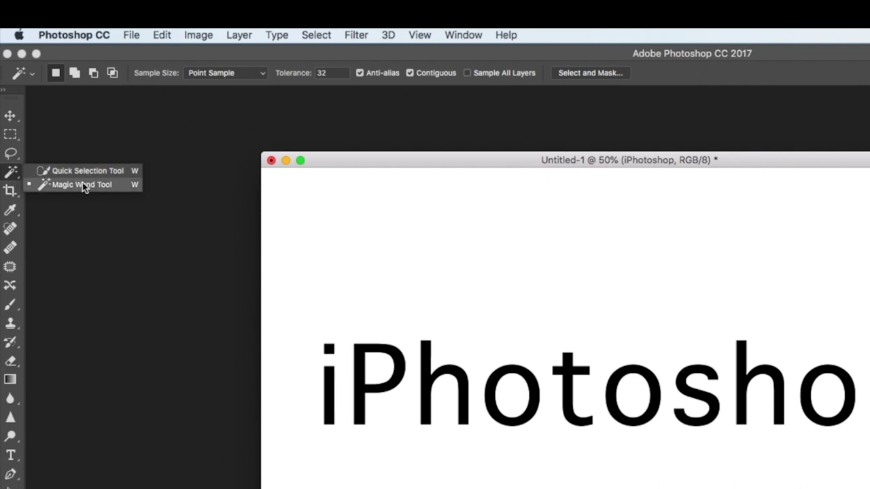
click(125, 184)
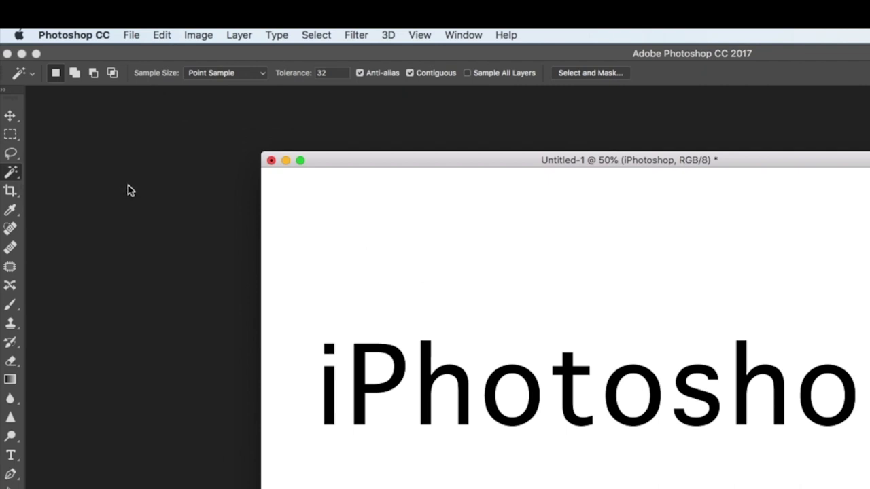
click(329, 350)
key(shift)
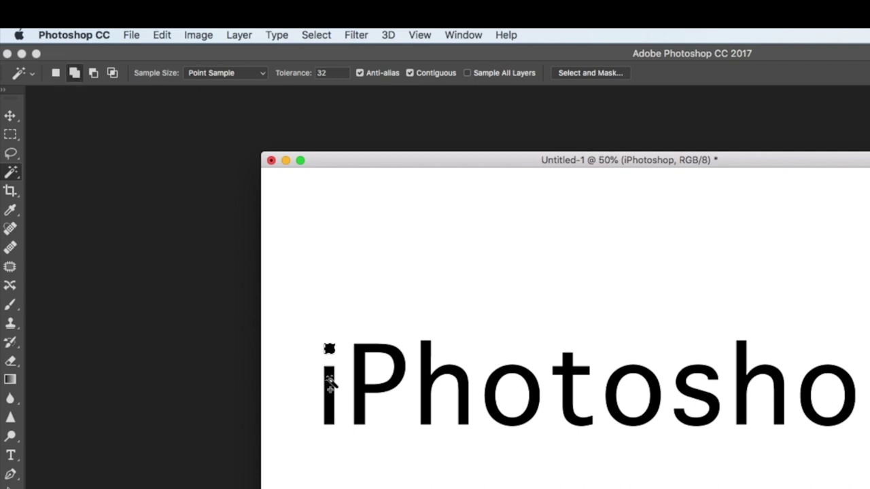
shift+click(329, 383)
shift+click(361, 375)
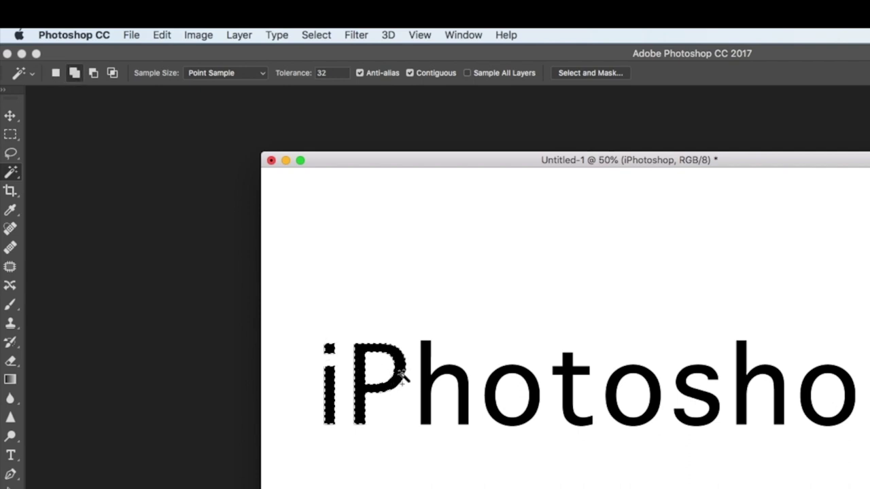
shift+click(424, 378)
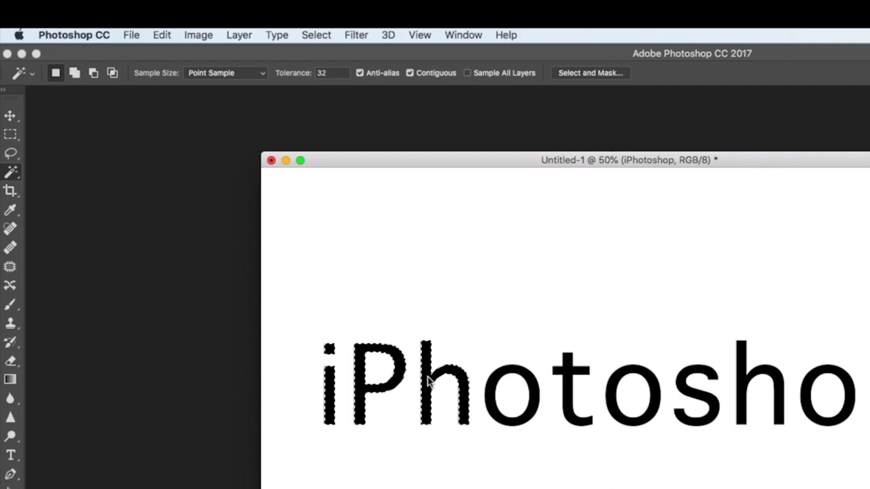
shift+click(508, 372)
shift+click(574, 369)
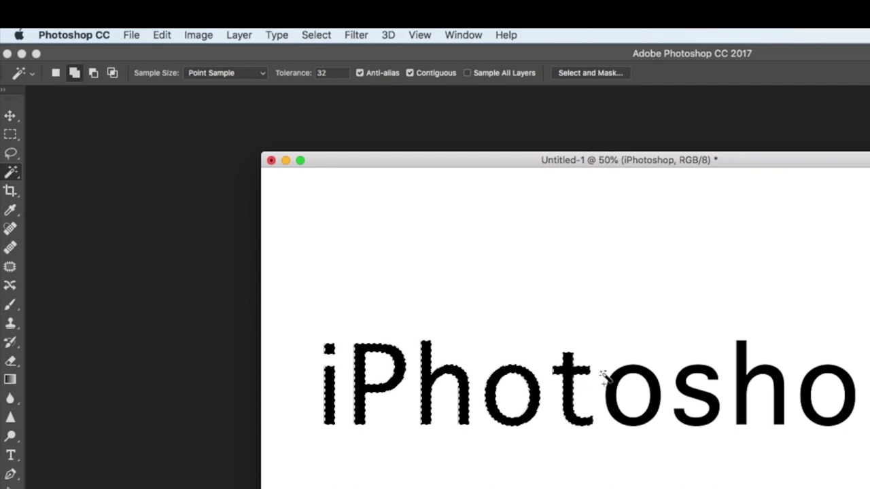
shift+click(397, 245)
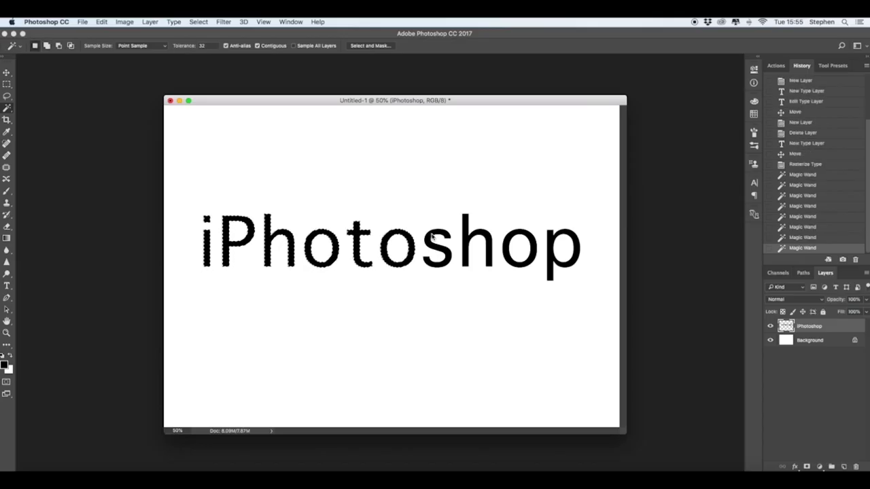
shift+click(433, 237)
shift+click(488, 238)
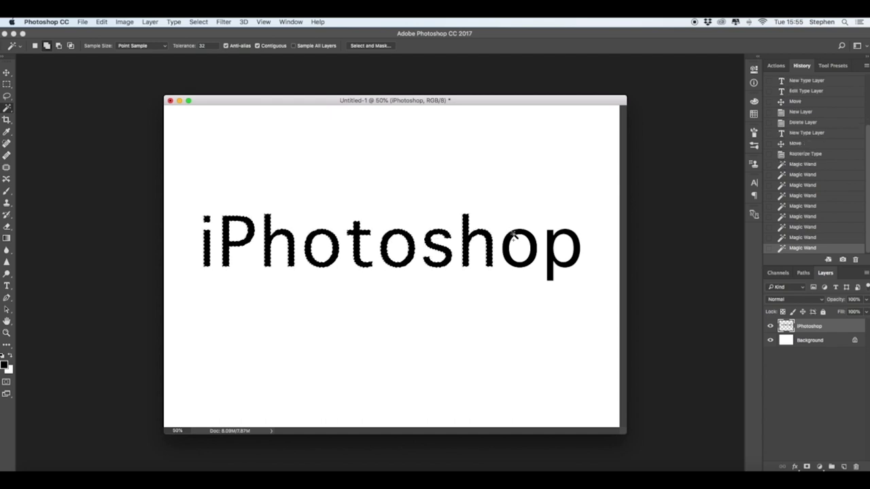
shift+click(514, 235)
shift+click(551, 234)
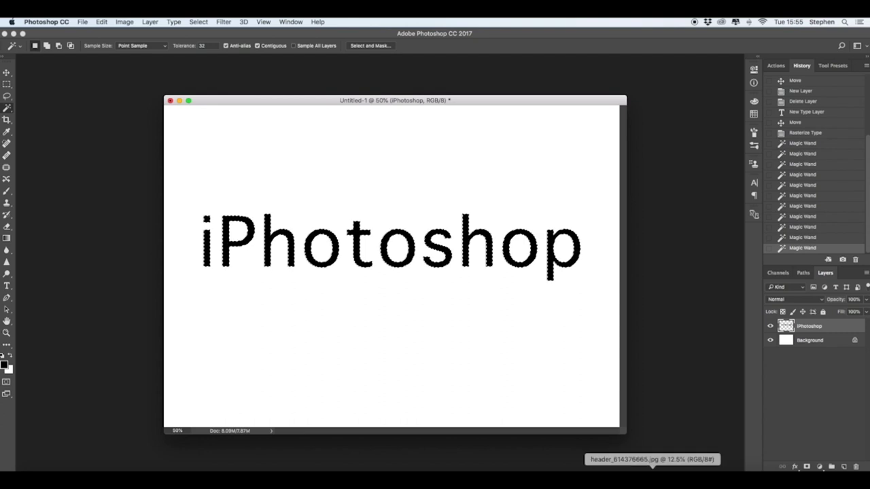
Select all of the pink paint-stroke texture image, copy it, and close that document
click(652, 466)
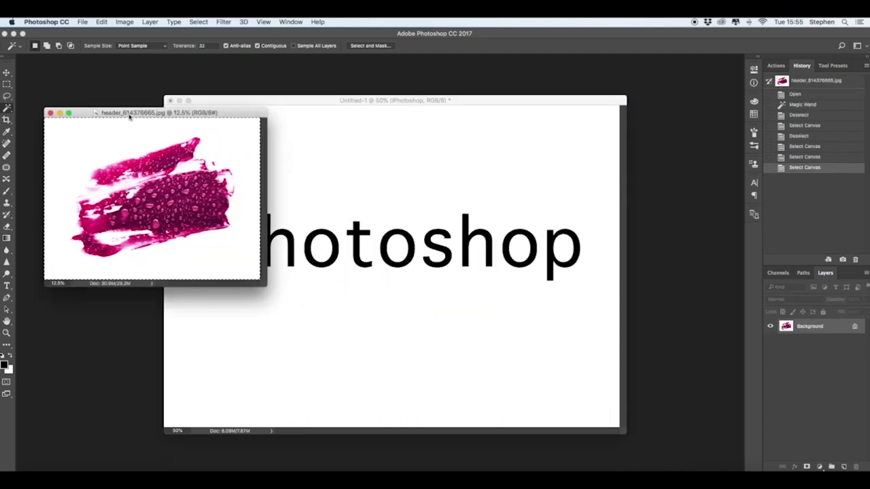
drag(129, 117, 125, 113)
key(super+d)
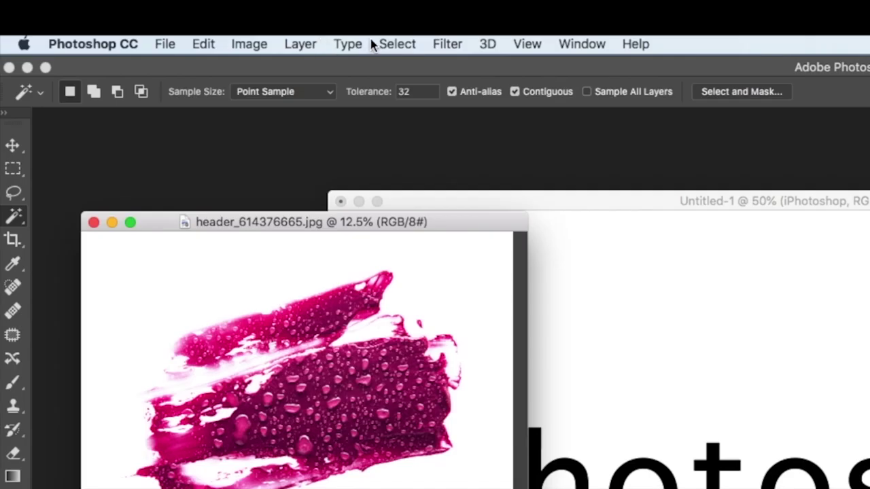
click(198, 22)
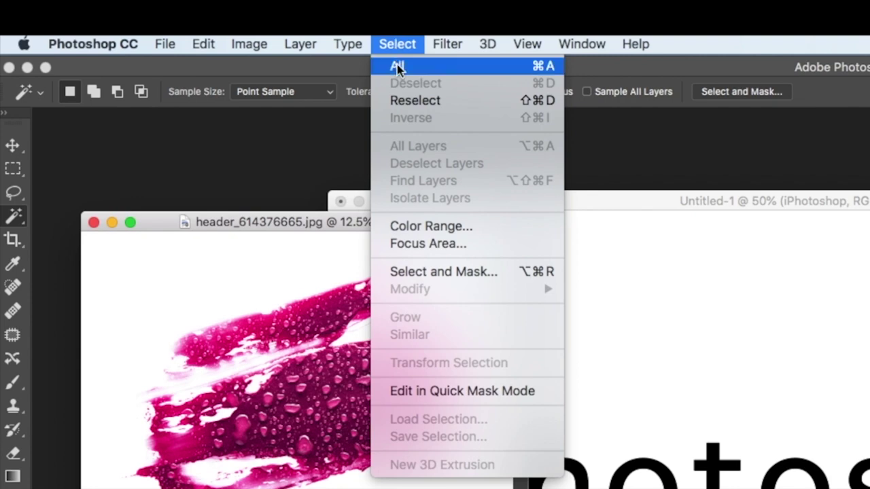
click(398, 66)
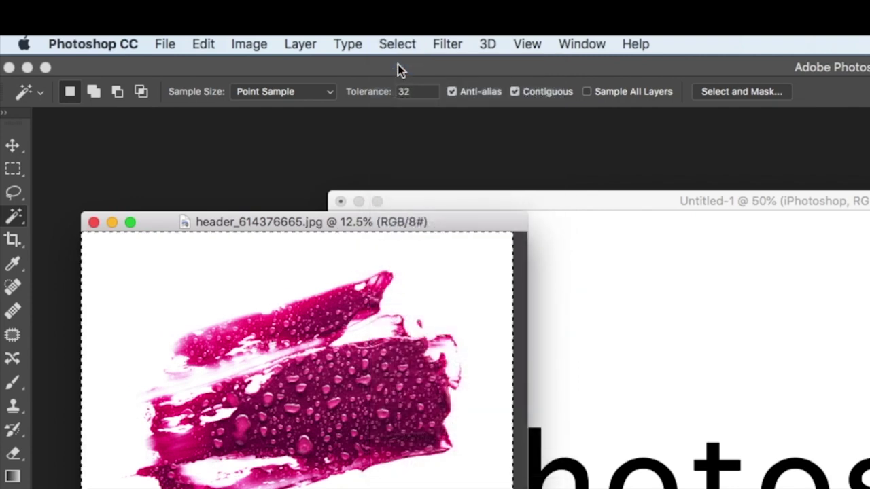
click(204, 44)
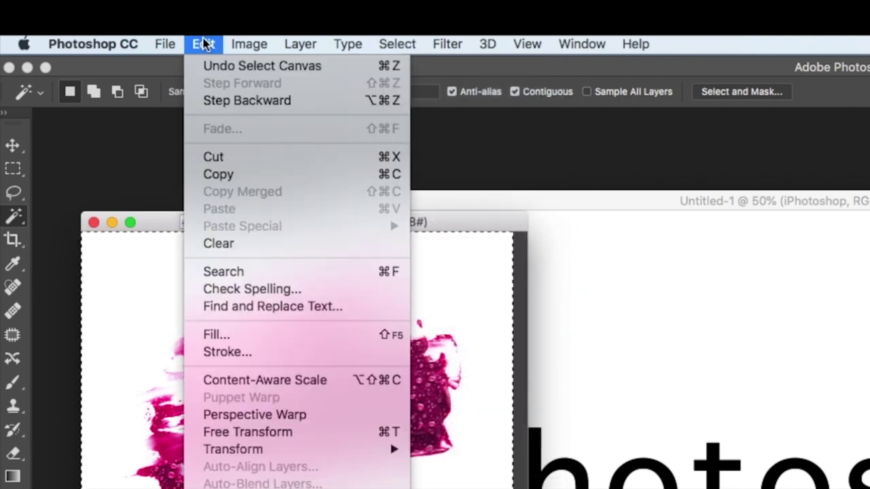
click(284, 179)
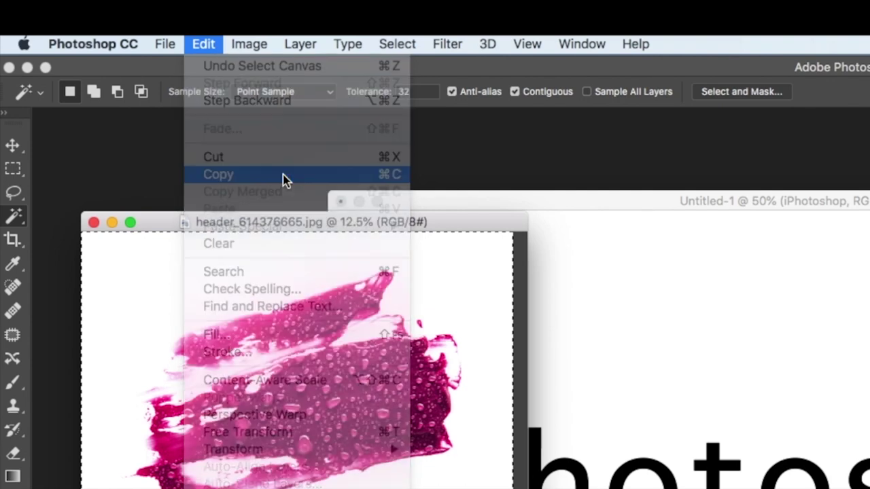
click(170, 44)
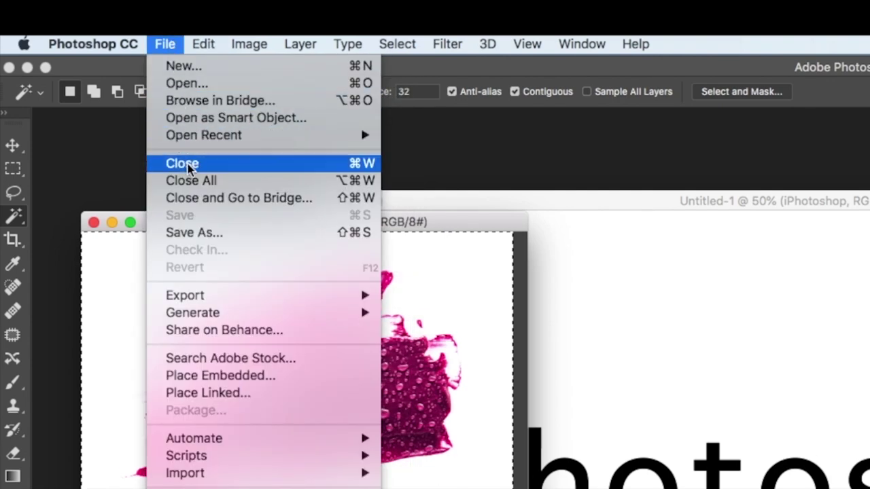
click(234, 169)
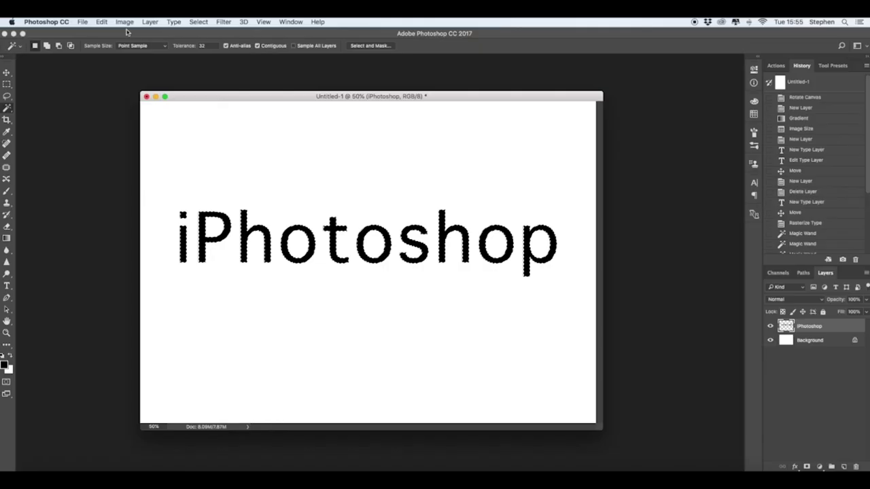
Paste the pink texture into the iPhotoshop letter selection using Paste Special > Paste Into
click(83, 21)
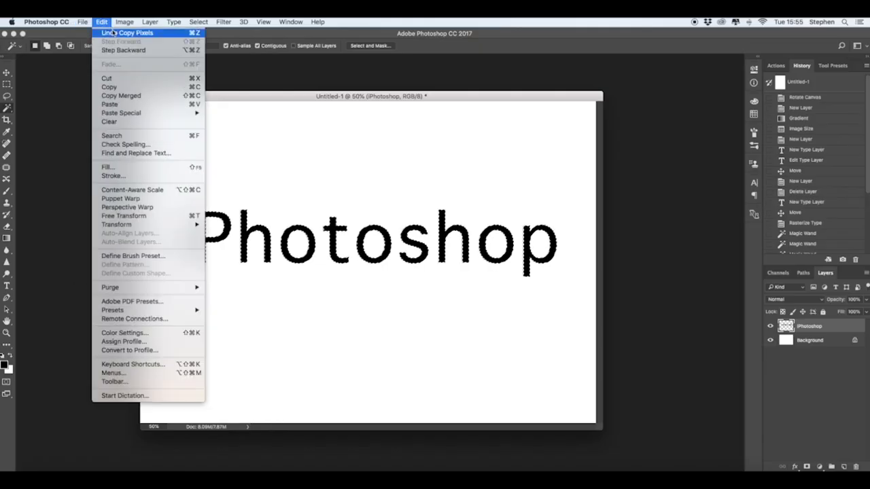
mouse_move(242, 226)
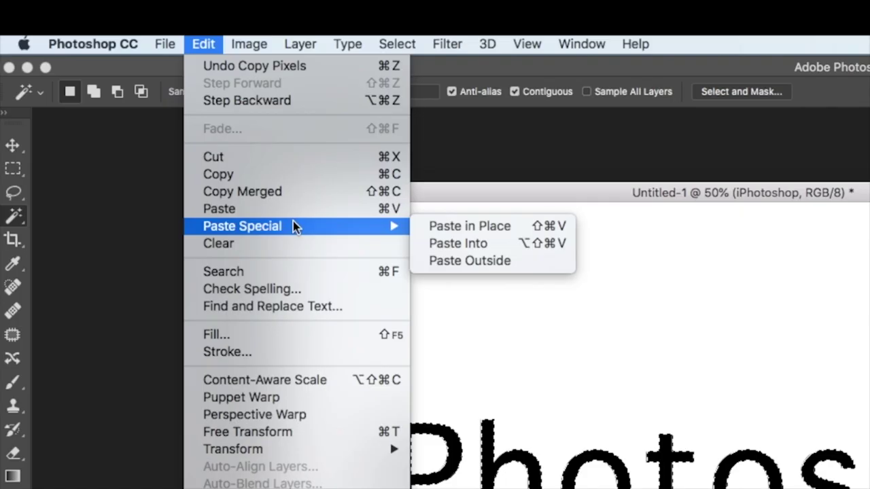
click(508, 245)
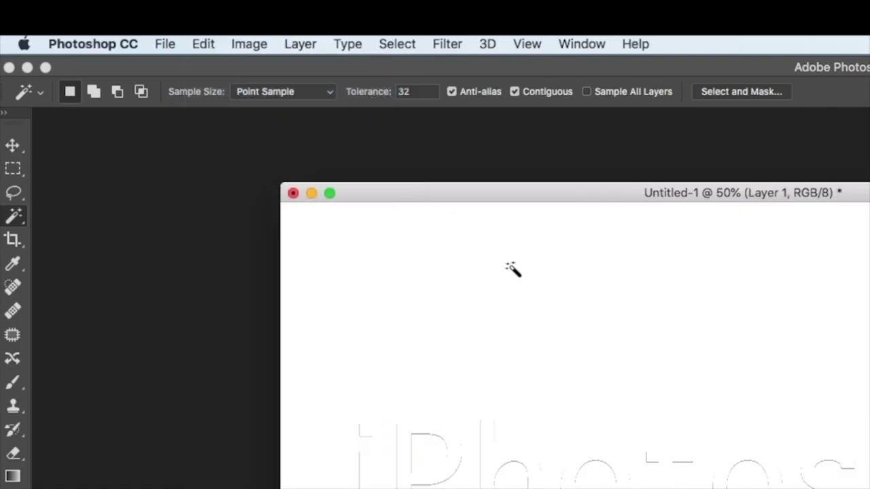
click(218, 44)
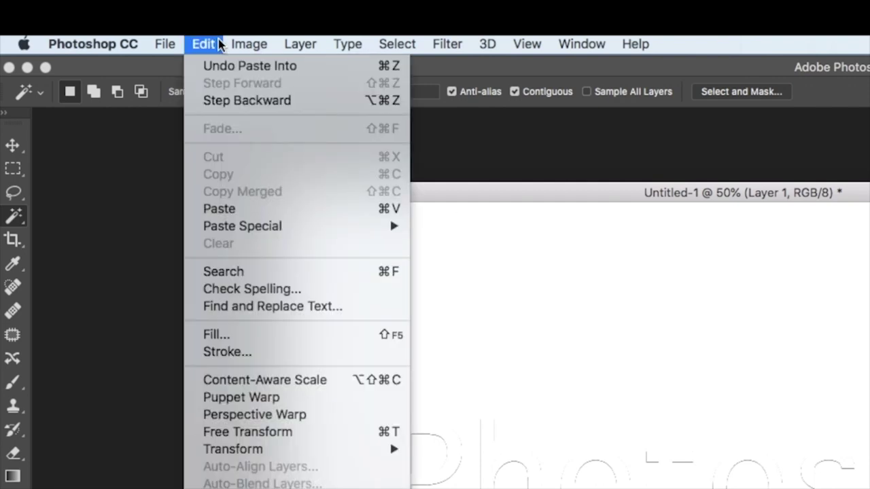
click(293, 434)
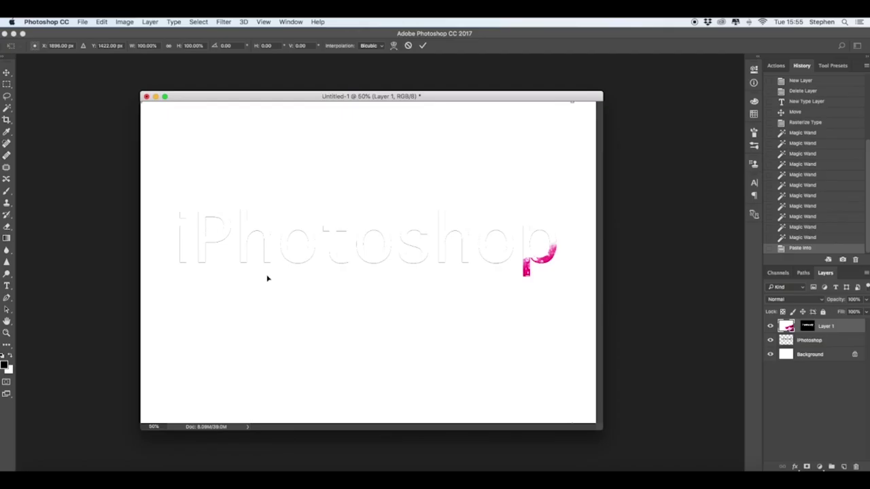
Scale the pasted texture down to about 55%, stretch it wider, and position it over the letters
key(super+minus)
drag(374, 270, 646, 469)
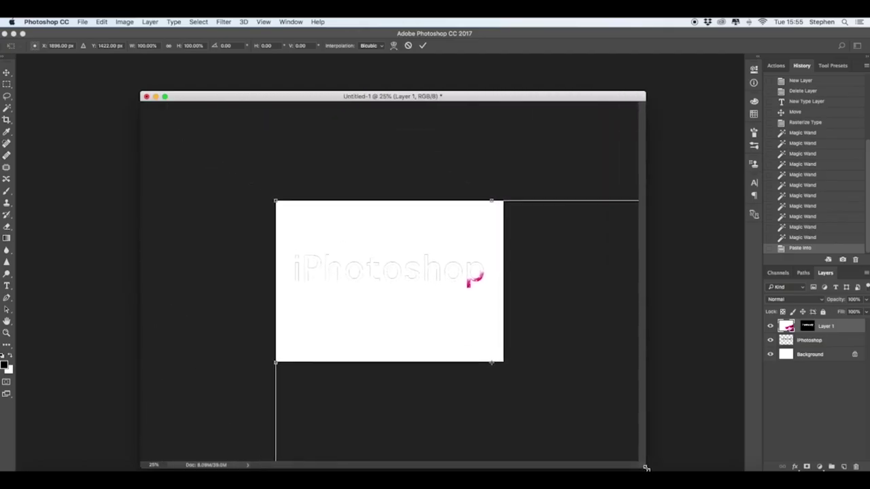
mouse_move(272, 199)
mouse_down()
mouse_move(491, 357)
mouse_move(293, 204)
mouse_up()
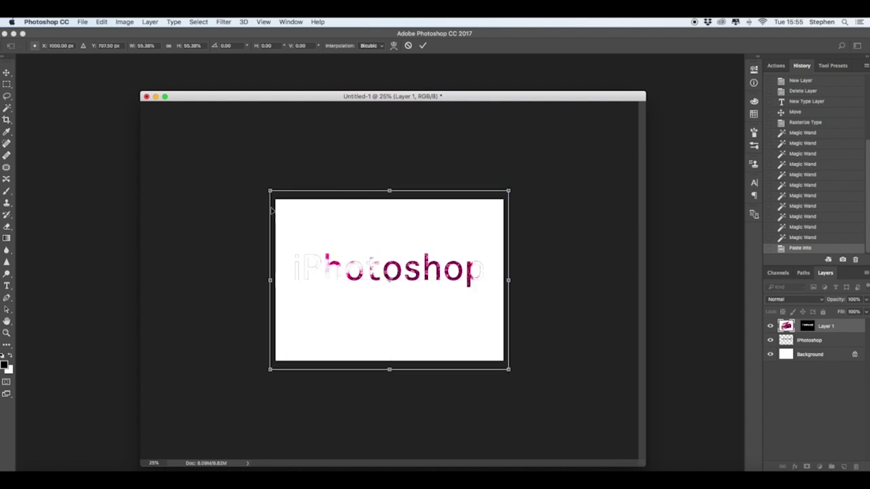
key(super+plus)
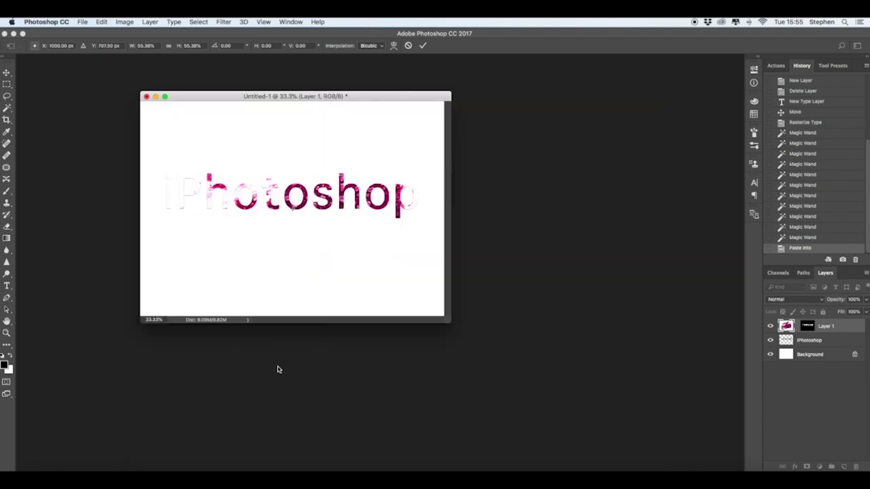
key(super+plus)
drag(596, 429, 688, 469)
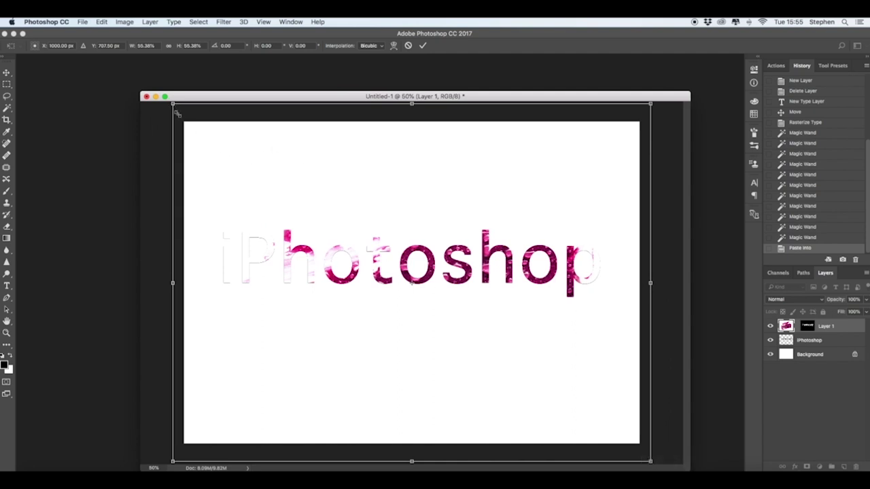
mouse_move(176, 114)
mouse_down()
mouse_move(212, 136)
mouse_move(203, 133)
mouse_up()
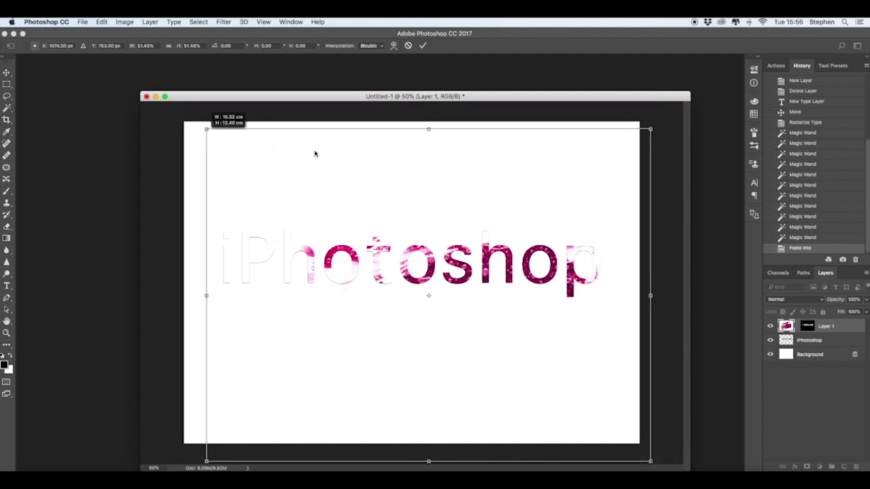
drag(440, 246, 422, 235)
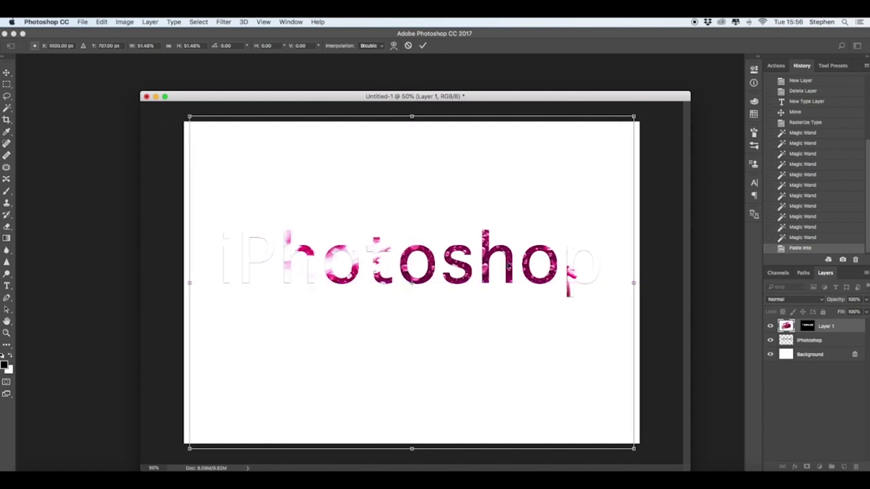
drag(172, 283, 145, 283)
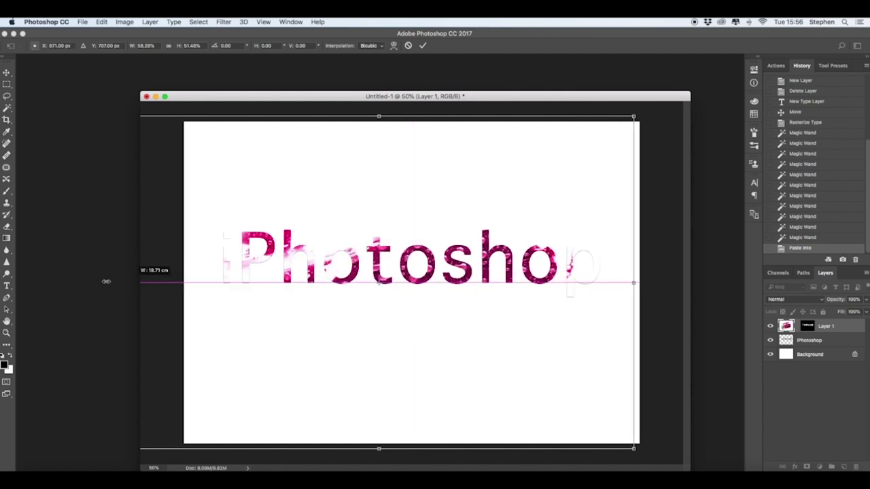
drag(252, 280, 270, 278)
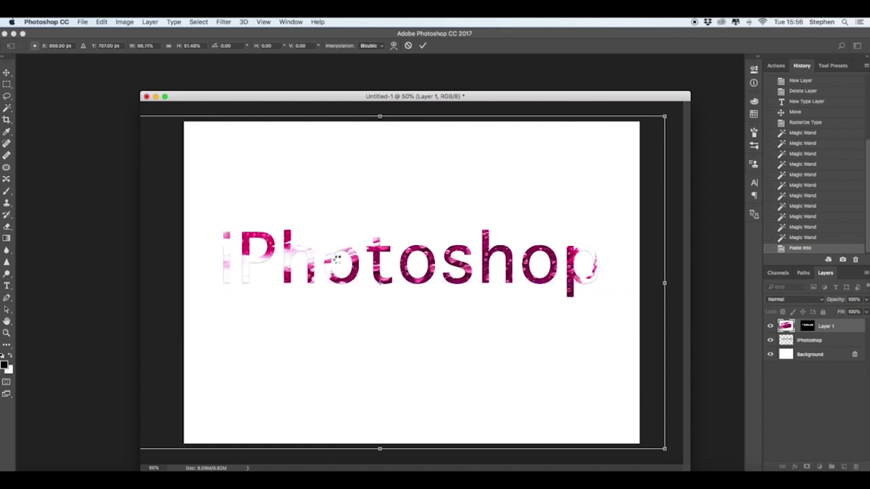
Commit the transform and invert the Background layer from white to black
click(808, 354)
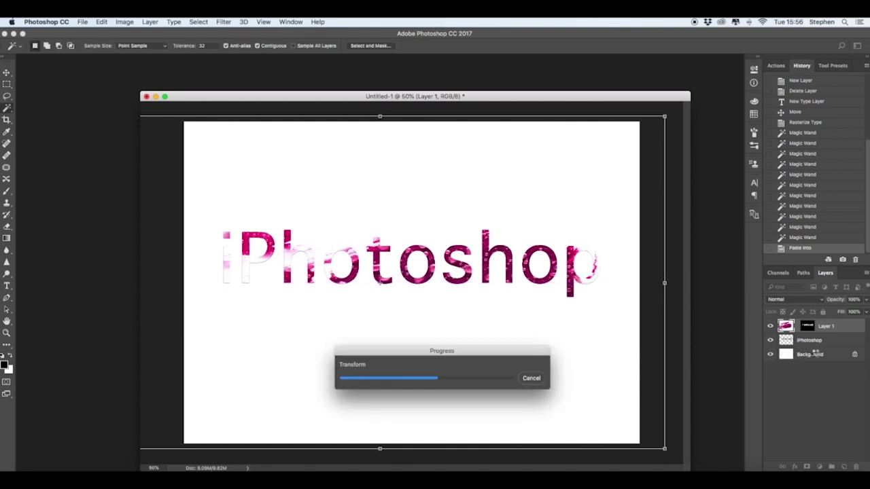
click(816, 355)
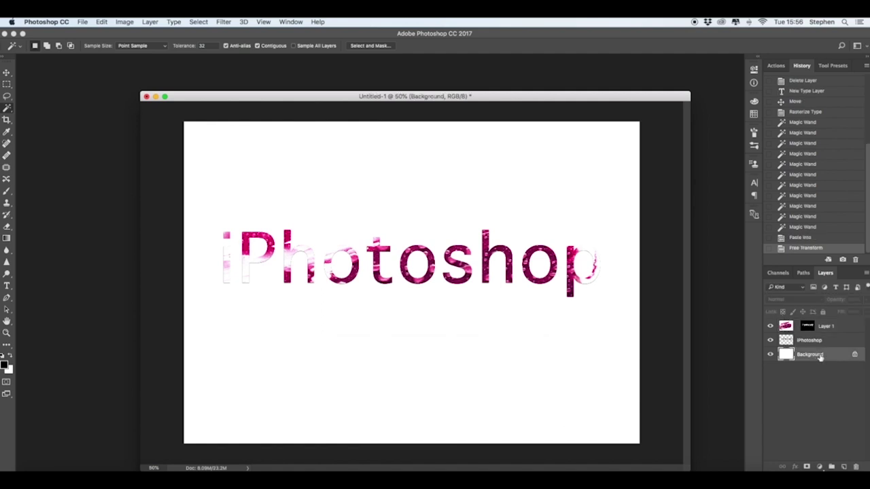
click(120, 22)
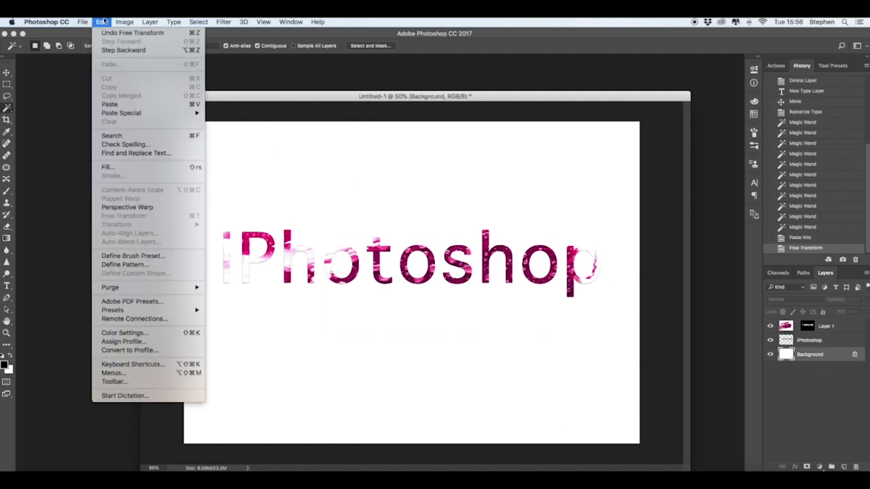
click(104, 21)
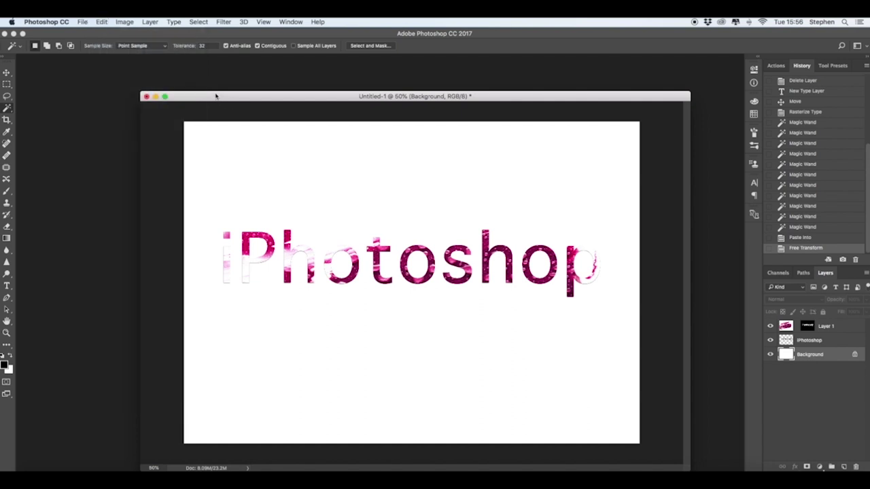
drag(216, 96, 194, 89)
key(super+i)
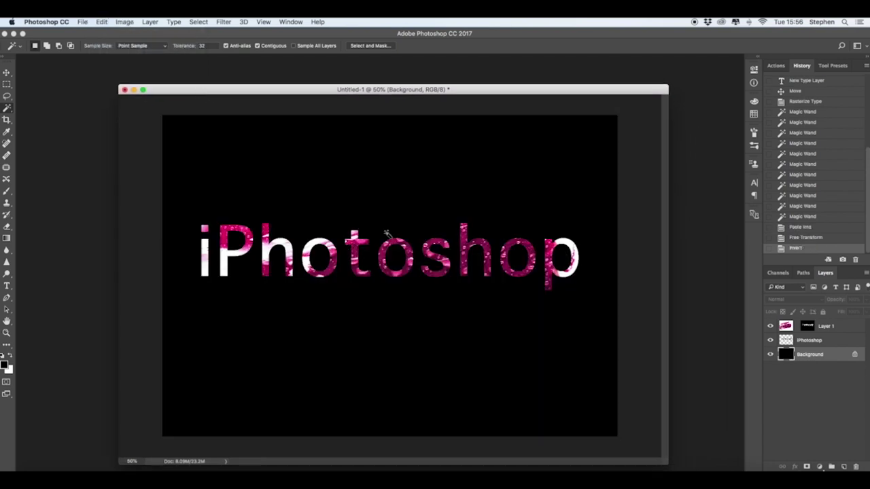
Nudge the texture layer within the letters, then select it together with the text layer
key(v)
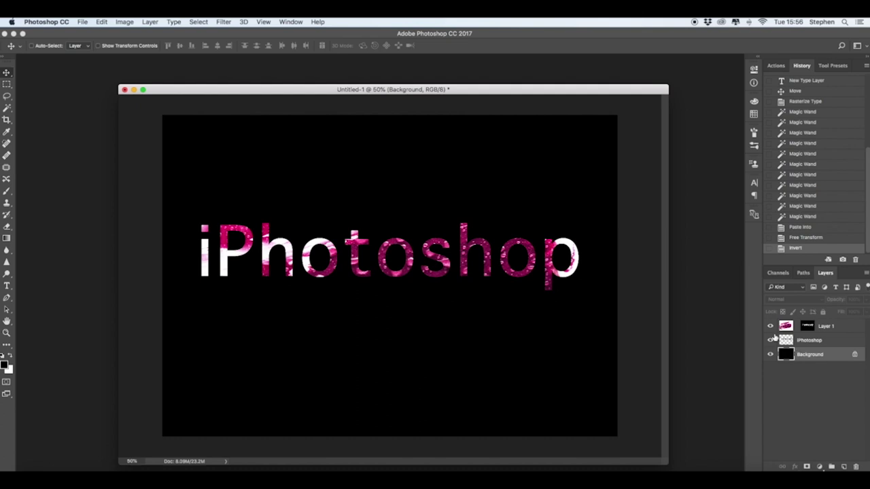
click(770, 327)
click(770, 327)
click(841, 326)
drag(479, 271, 478, 267)
click(826, 343)
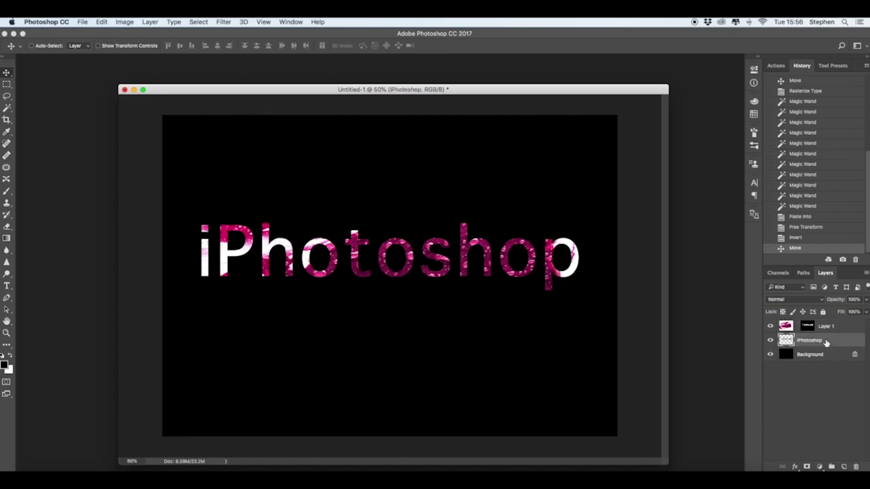
click(840, 328)
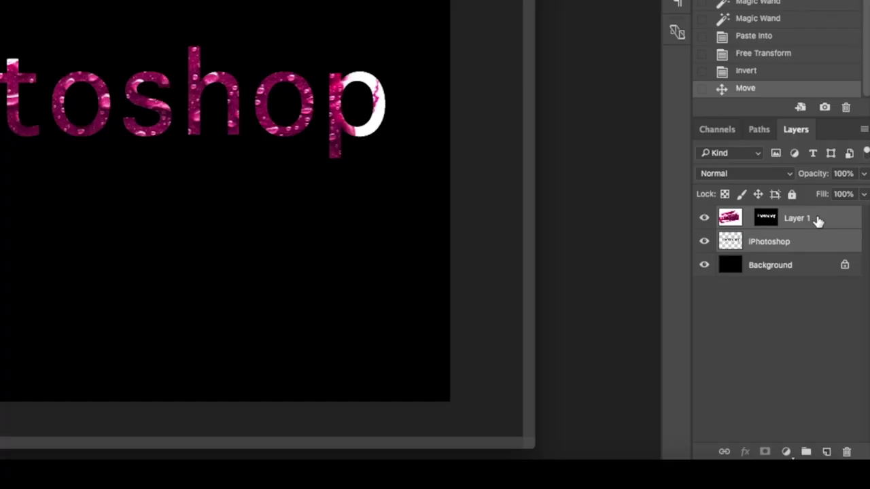
Merge the texture and text layers, then unlock and delete the black Background layer
right_click(838, 328)
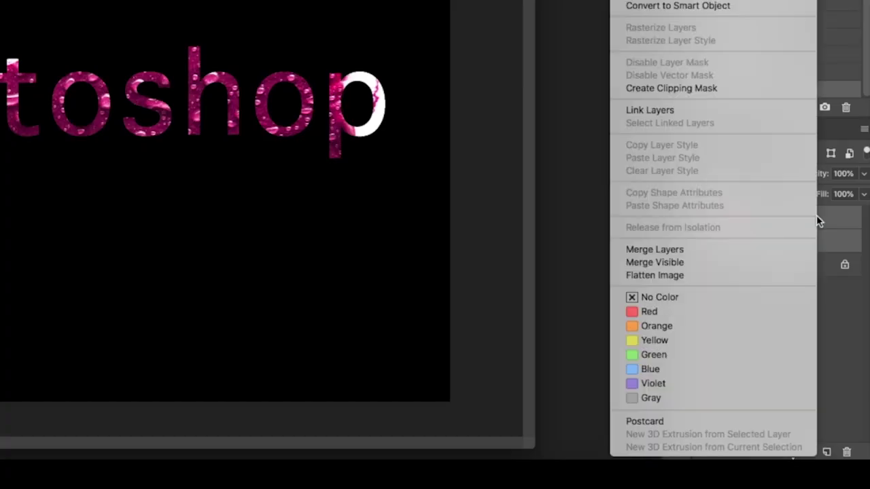
click(676, 250)
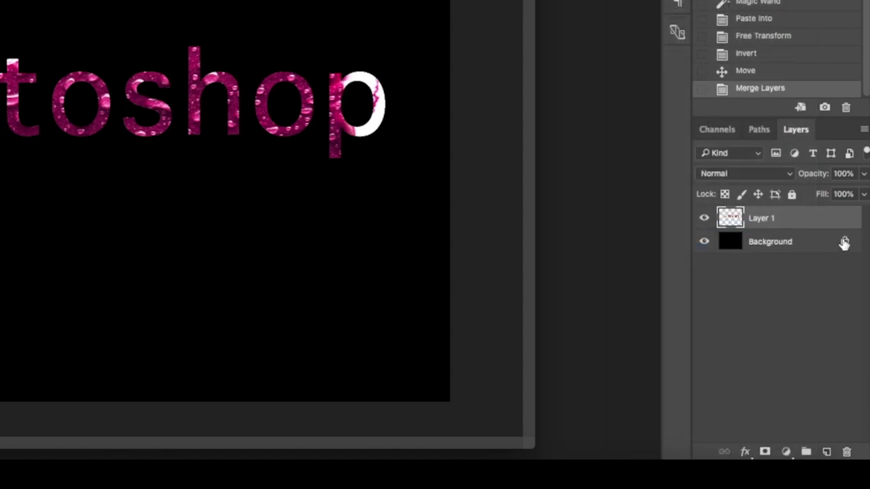
click(844, 243)
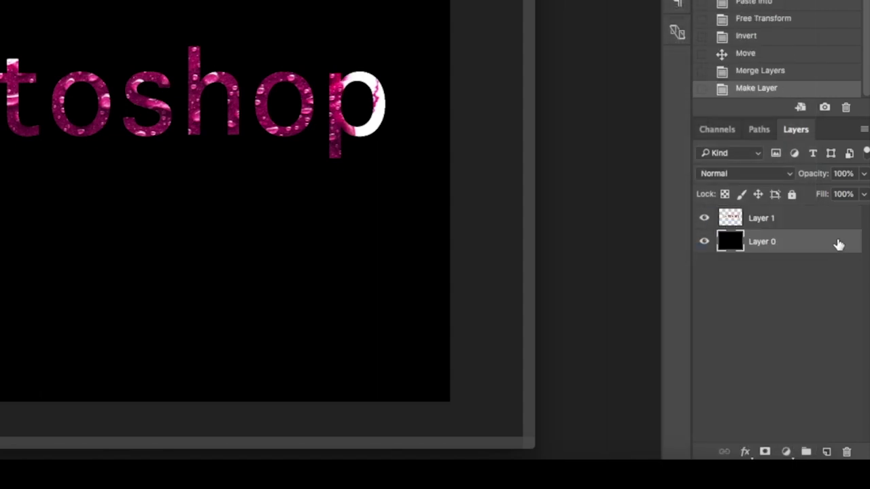
drag(839, 245, 846, 450)
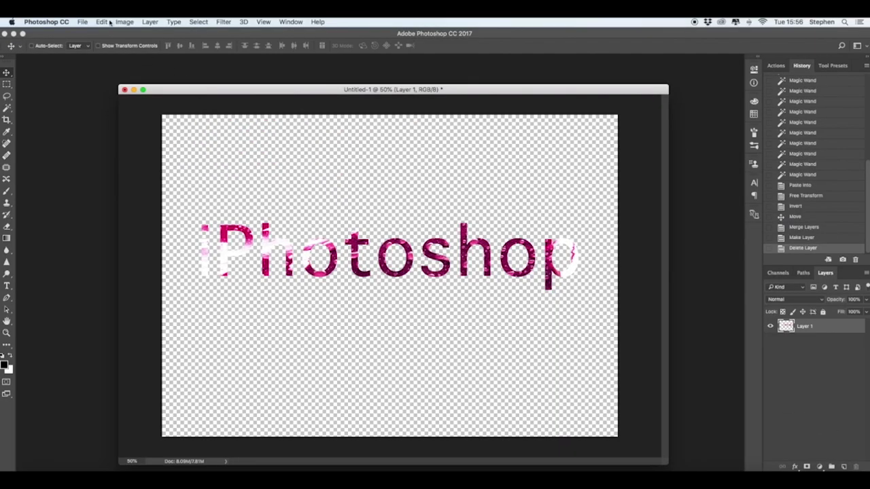
click(82, 21)
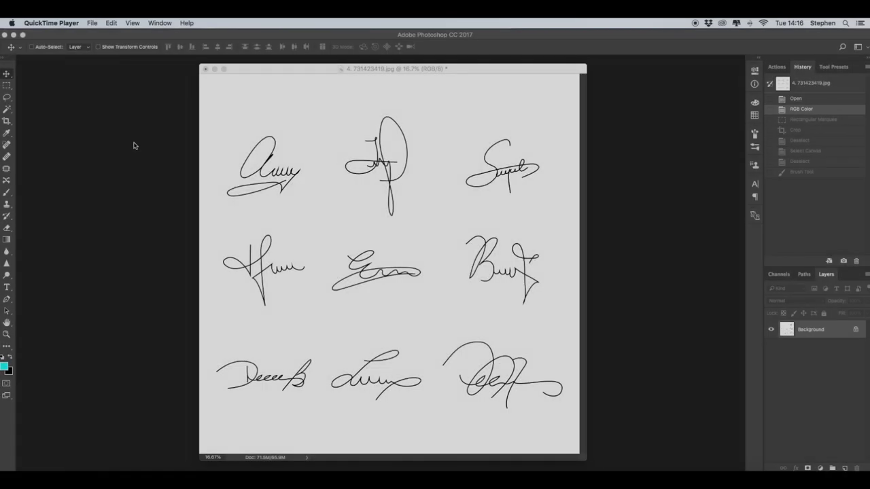
Marquee-select the middle signature and crop the sheet to that selection with Image > Crop
click(7, 86)
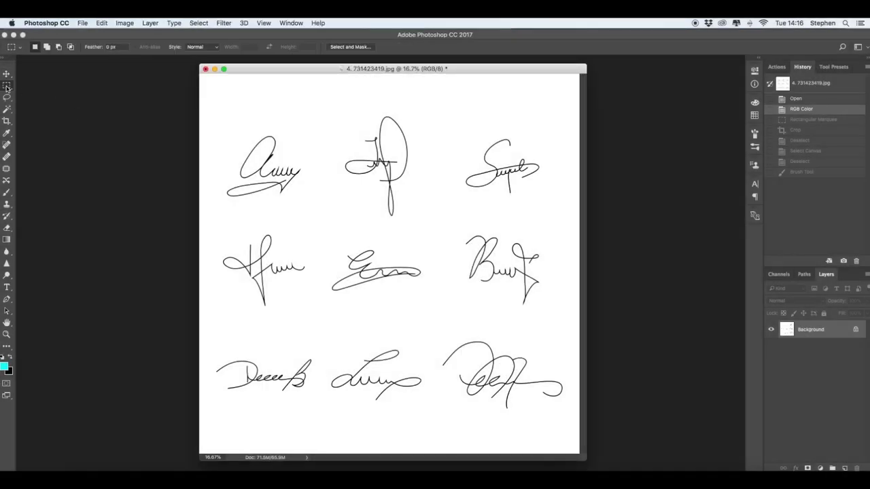
right_click(7, 88)
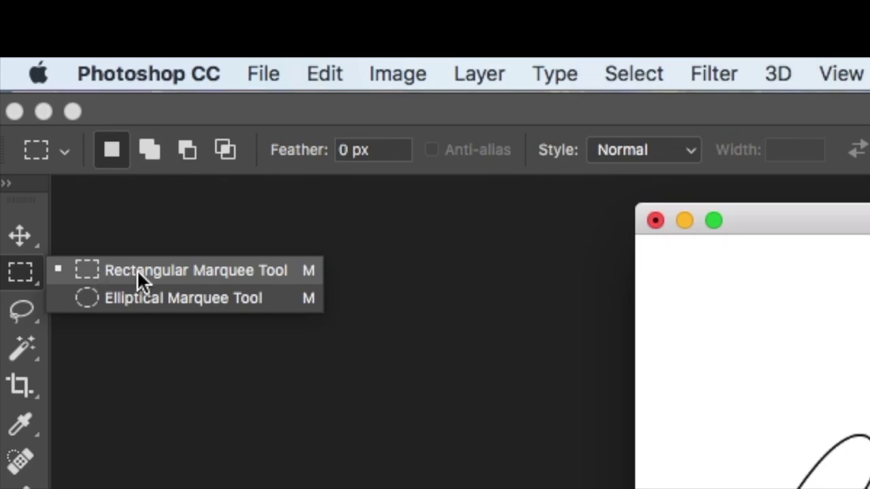
click(138, 271)
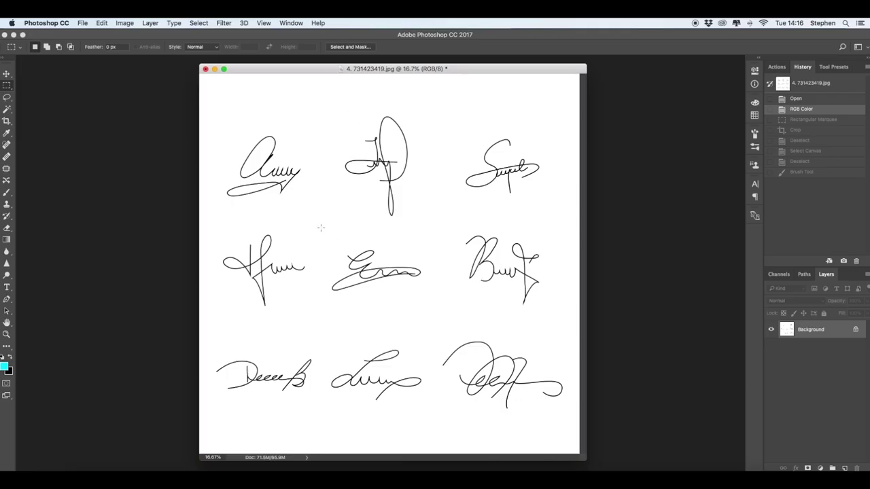
drag(320, 227, 438, 320)
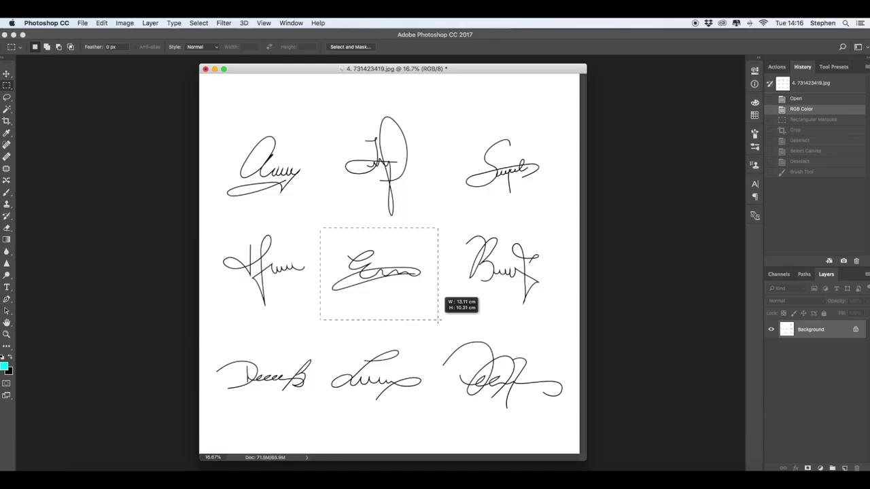
drag(438, 320, 438, 321)
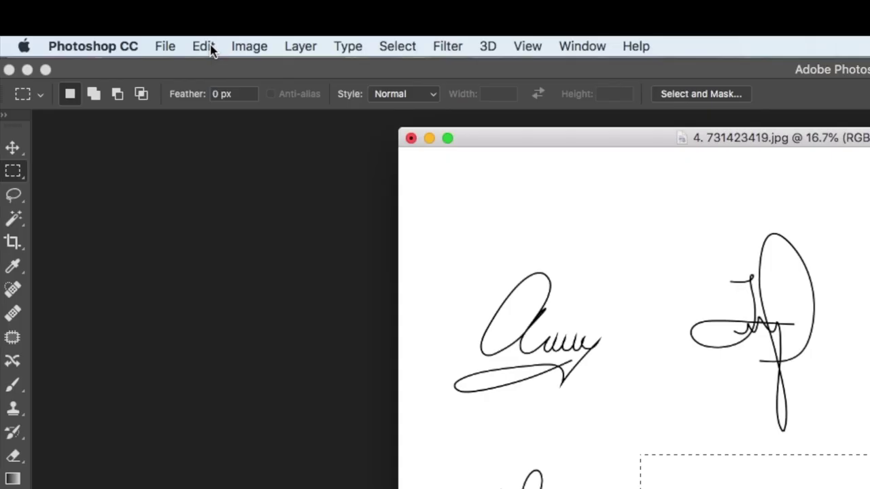
click(204, 46)
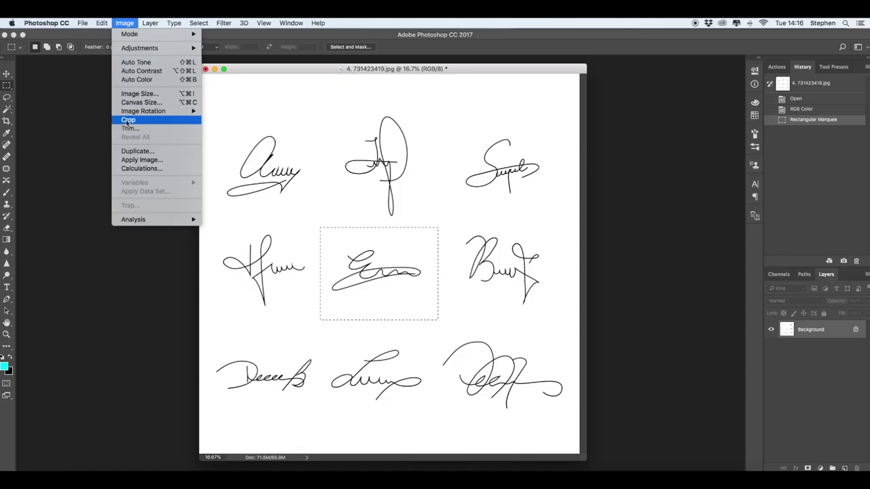
click(127, 120)
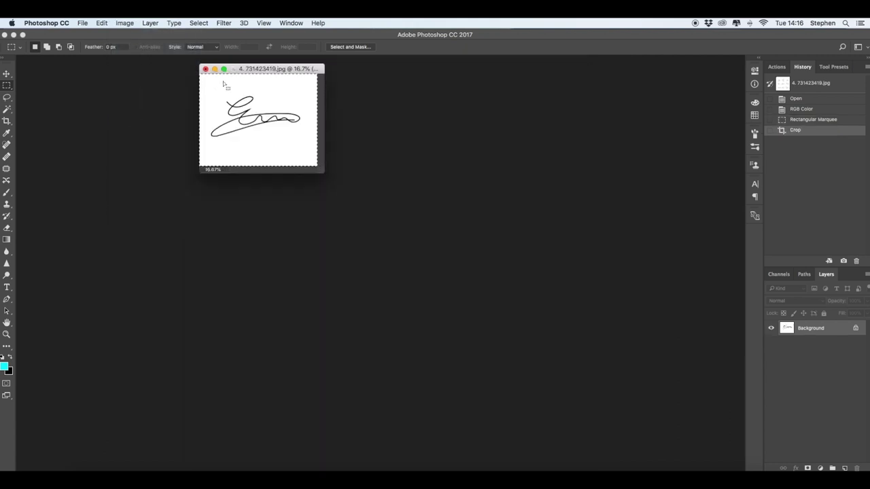
Define the cropped signature as a 1176-pixel brush preset named 'Signature Brush NEW'
mouse_move(258, 68)
mouse_down()
mouse_move(371, 188)
mouse_move(325, 131)
mouse_up()
key(super+plus)
key(super+plus)
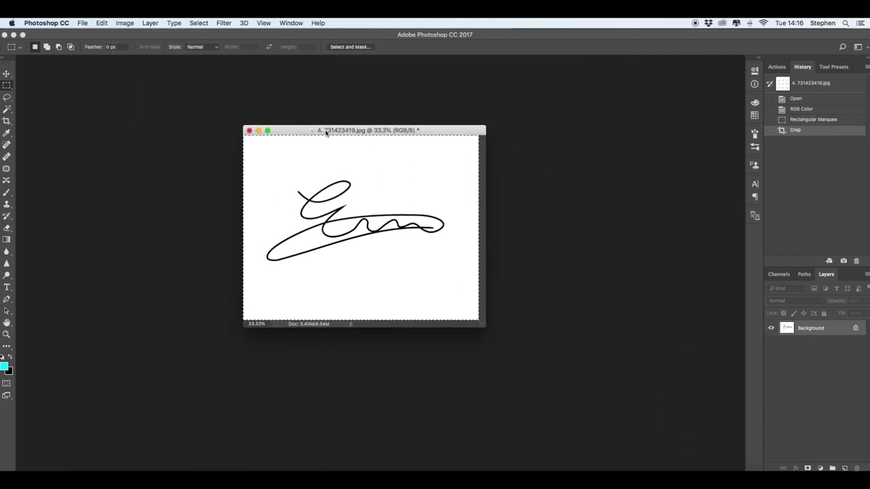
click(102, 23)
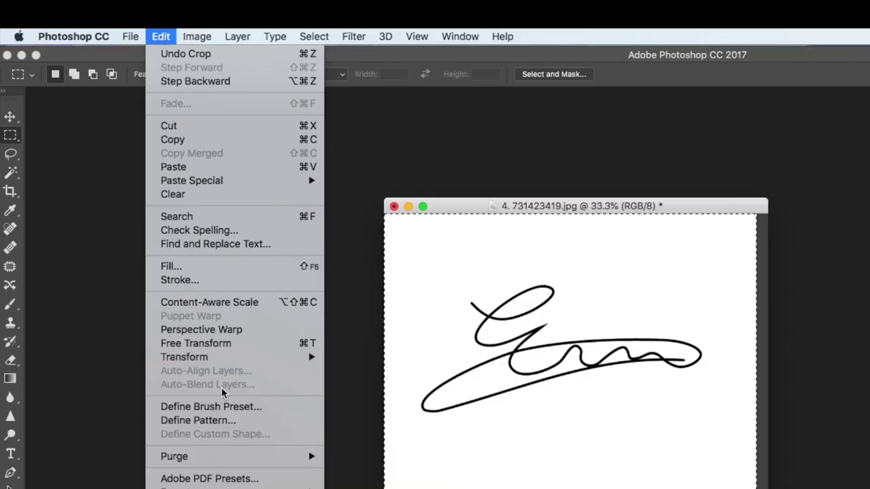
click(271, 407)
text(S)
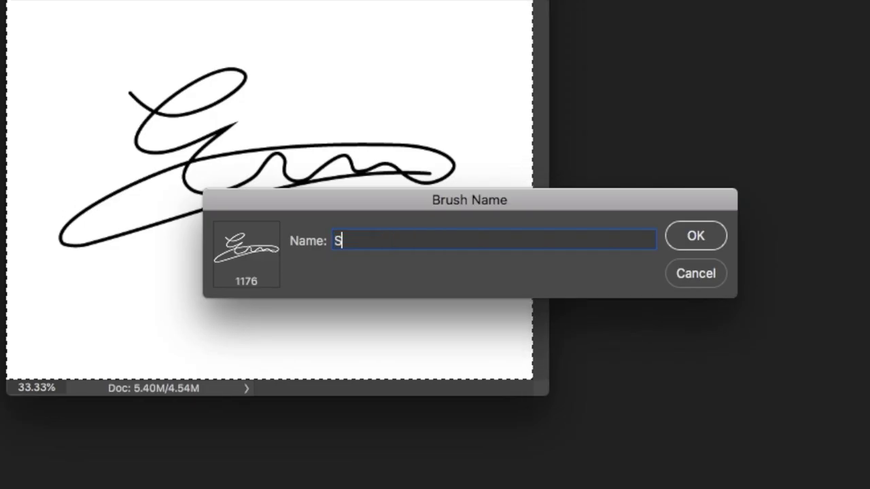
text(ignature)
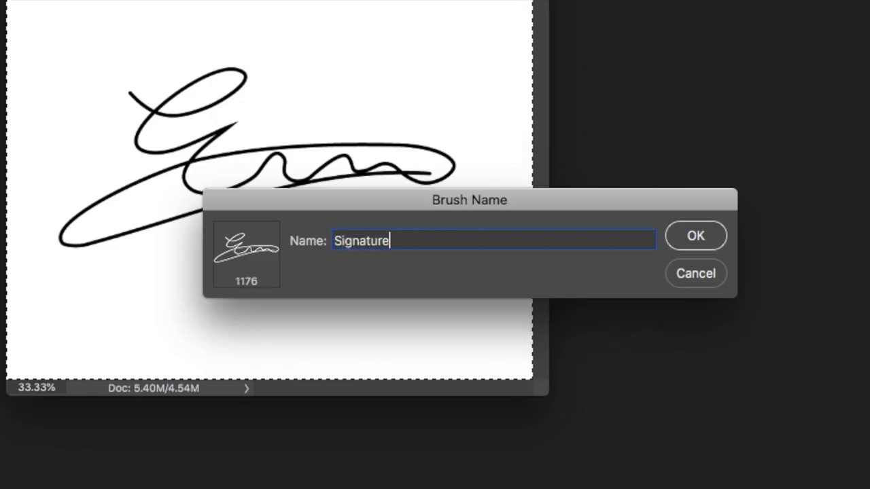
text( Bru)
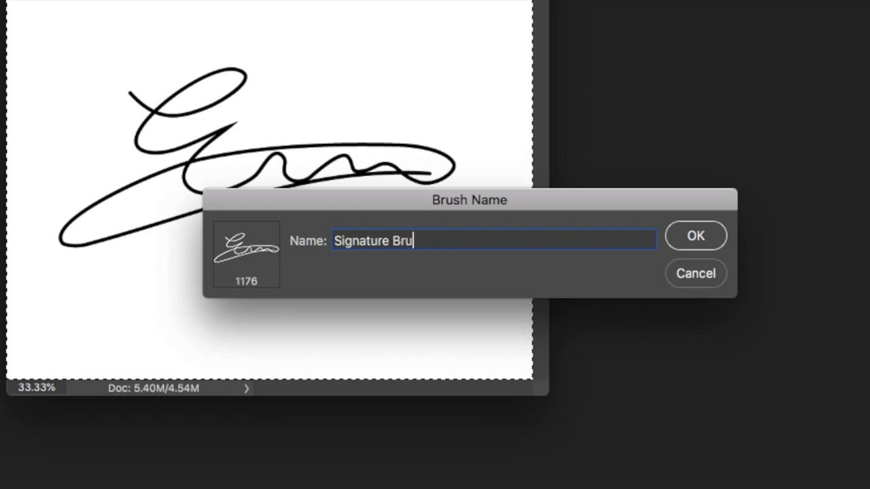
text(sh N)
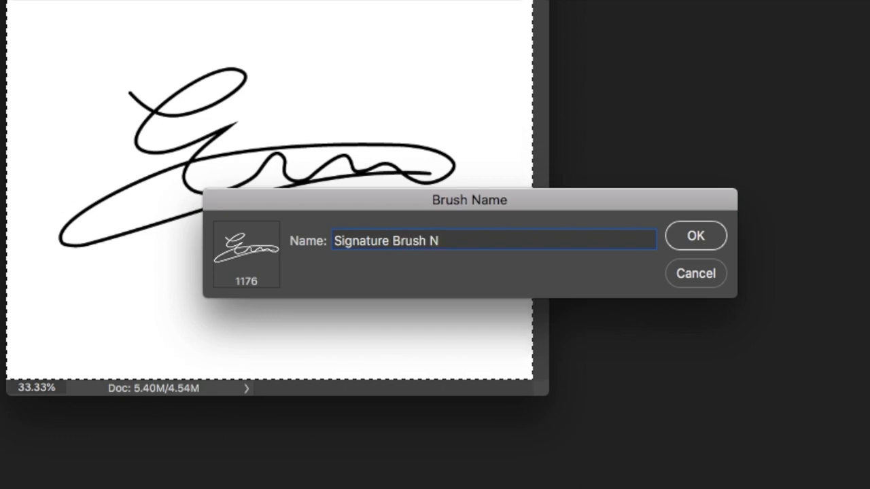
text(EW)
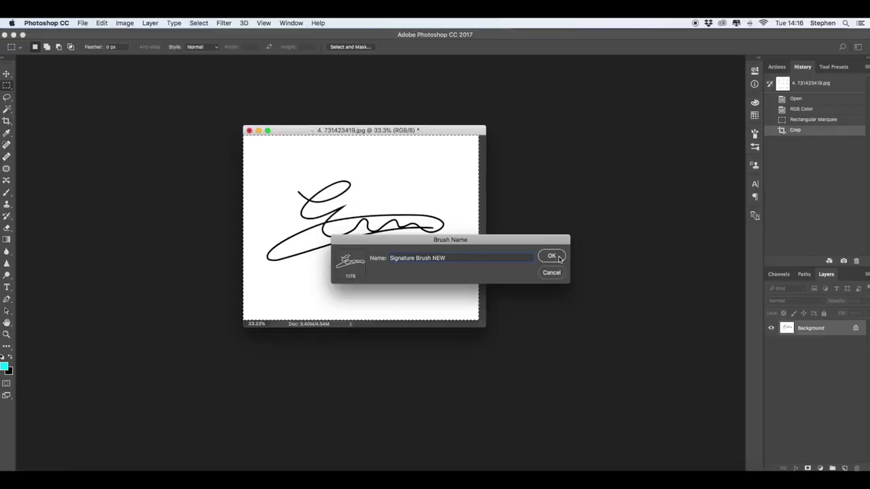
click(559, 258)
Minimize the signature document and bring the lake photo 723570898.jpg to the centre
click(259, 130)
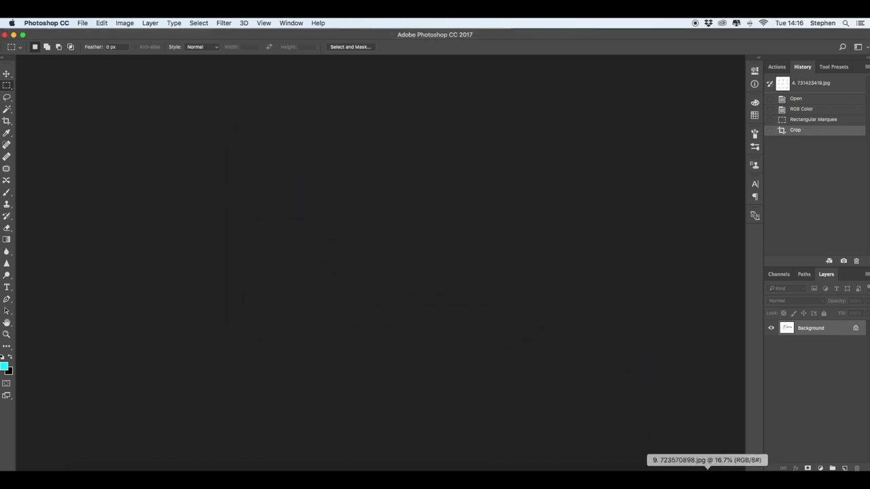
click(731, 475)
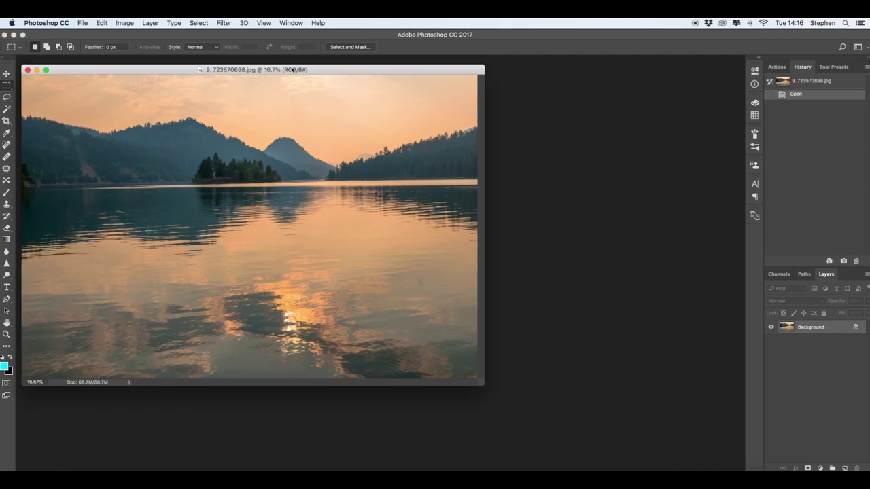
drag(291, 70, 439, 95)
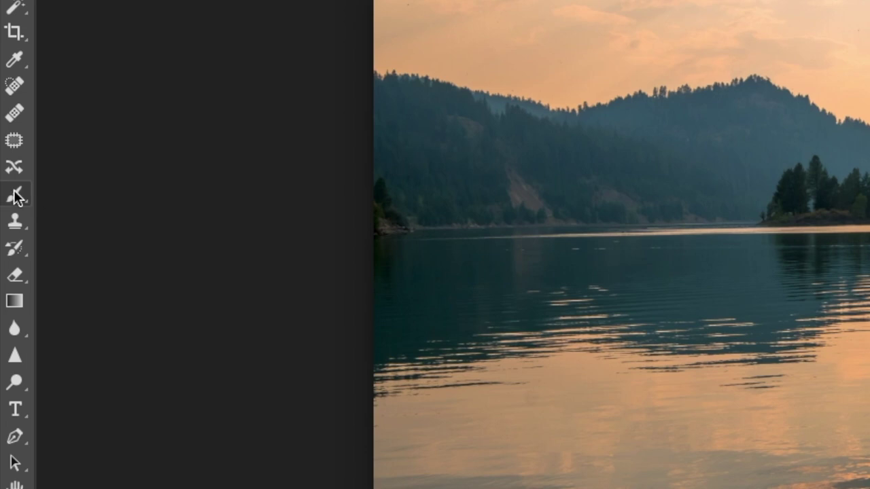
click(15, 197)
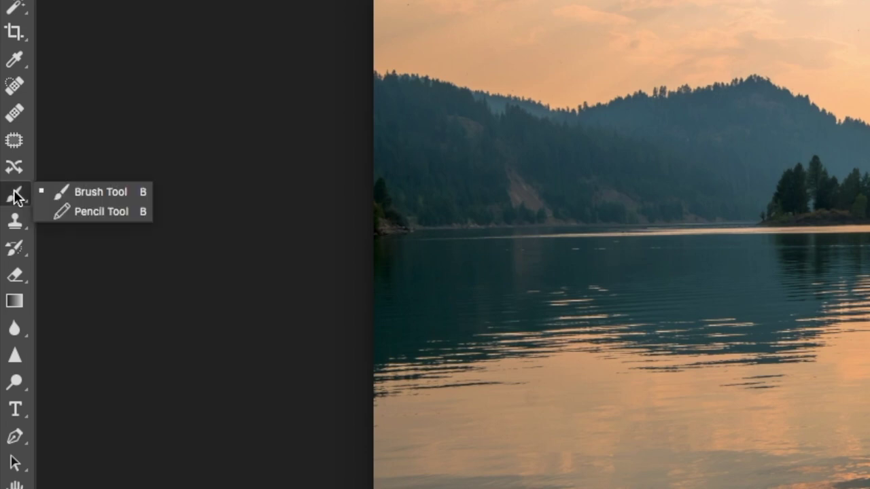
Select the Brush Tool with the Signature brush preset
click(126, 195)
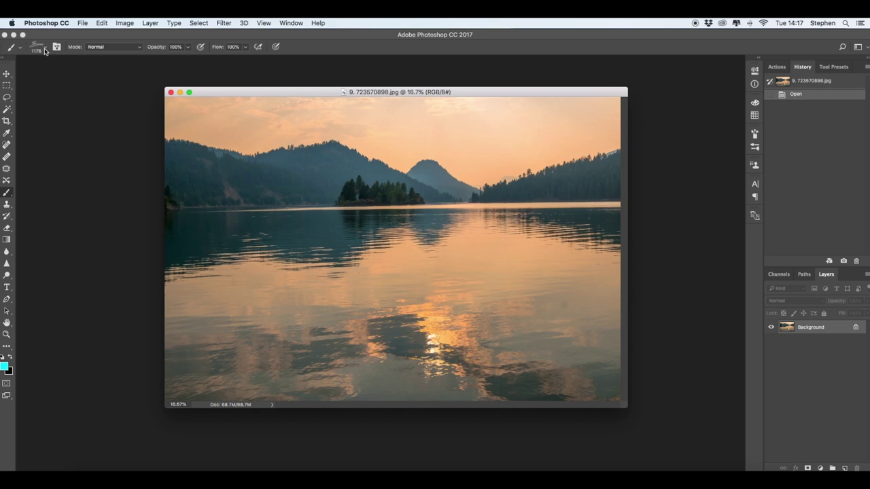
click(45, 51)
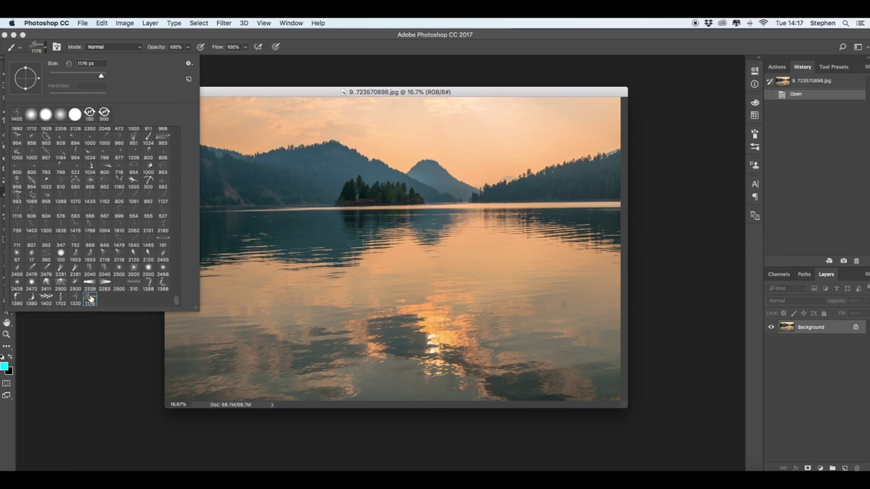
click(67, 355)
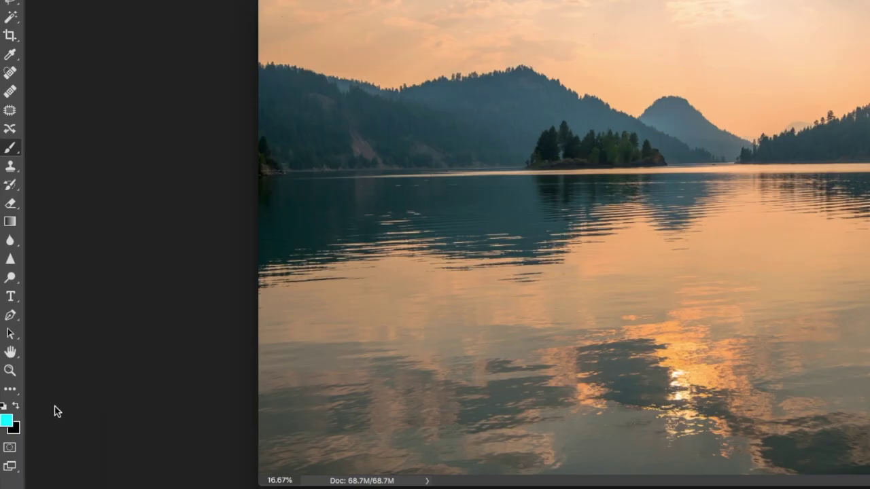
Set the foreground colour to burnt orange #b16521
click(6, 421)
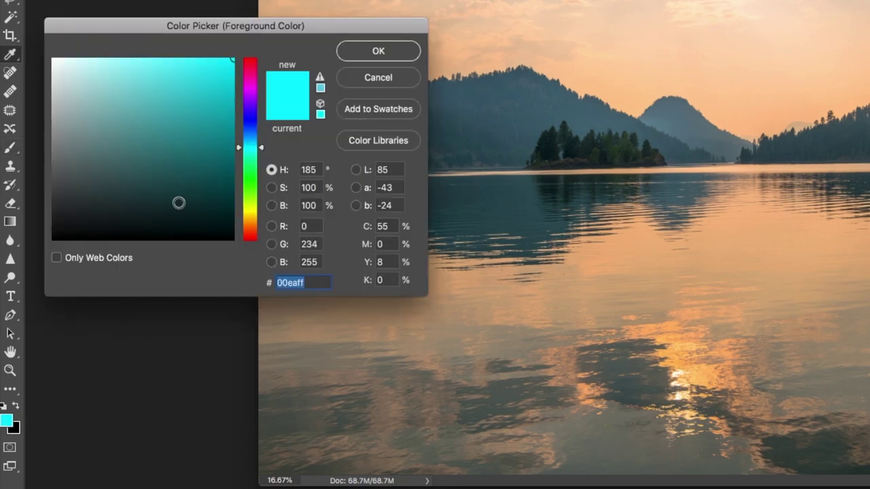
drag(174, 27, 263, 26)
drag(254, 101, 256, 150)
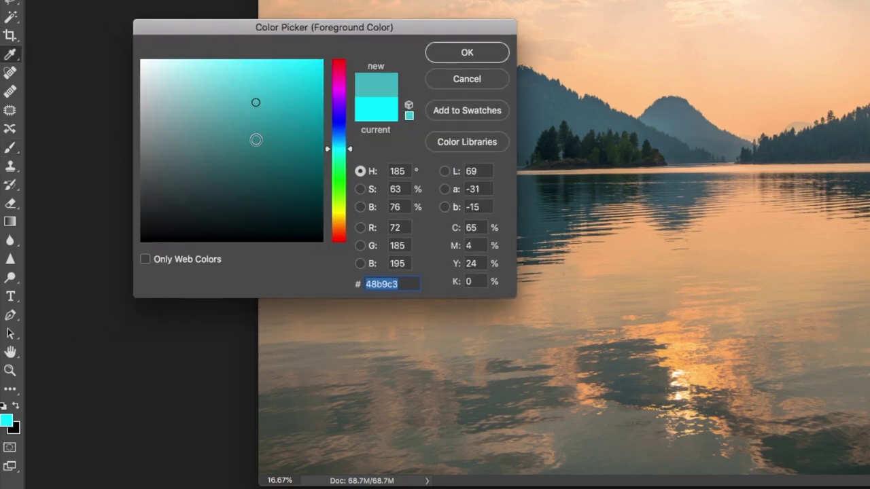
mouse_move(339, 149)
mouse_down()
mouse_move(341, 187)
mouse_move(337, 100)
mouse_move(343, 232)
mouse_up()
mouse_move(303, 85)
mouse_down()
mouse_move(306, 68)
mouse_move(290, 114)
mouse_up()
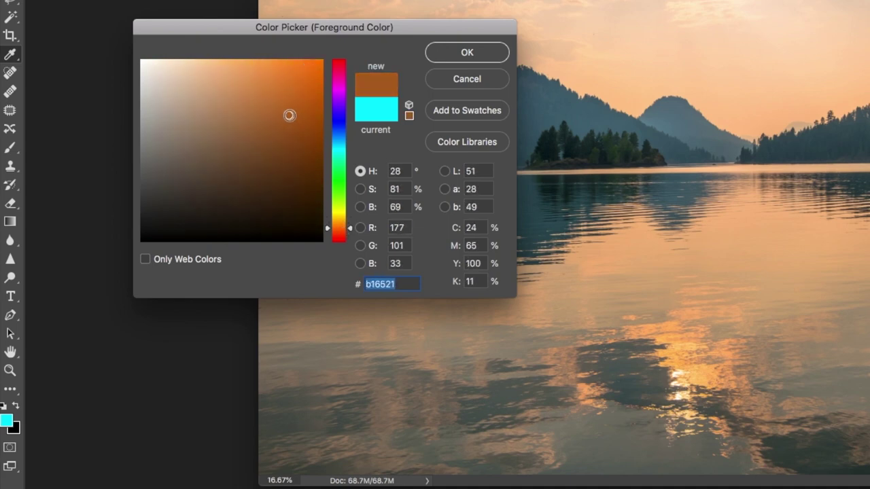
click(282, 134)
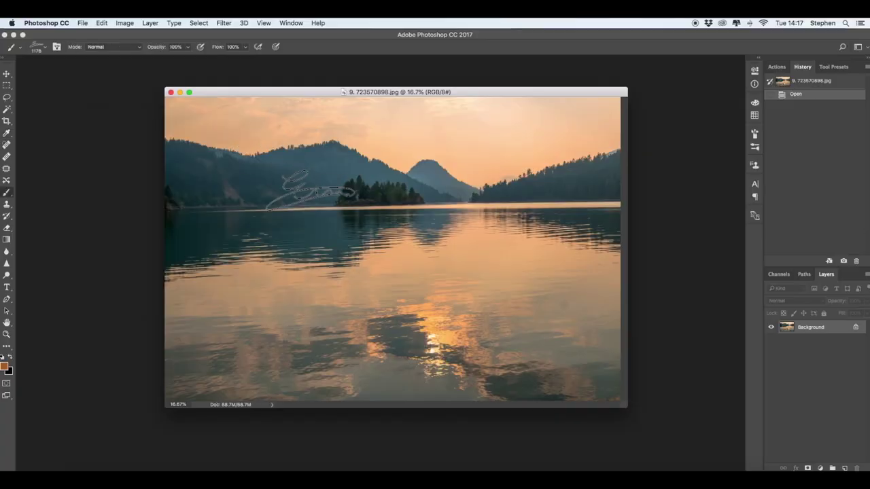
Resize the signature brush to 1400 px and stamp it once in the photo's lower-right corner
right_click(312, 190)
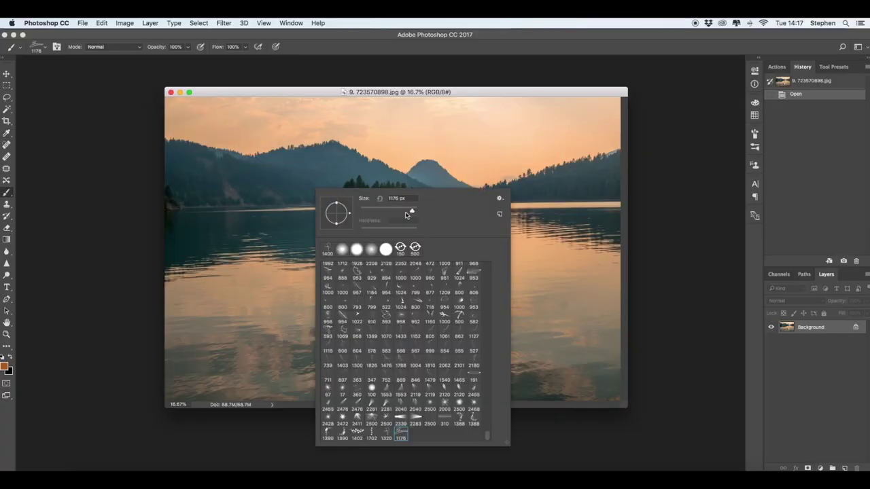
drag(412, 213, 401, 212)
text(1400)
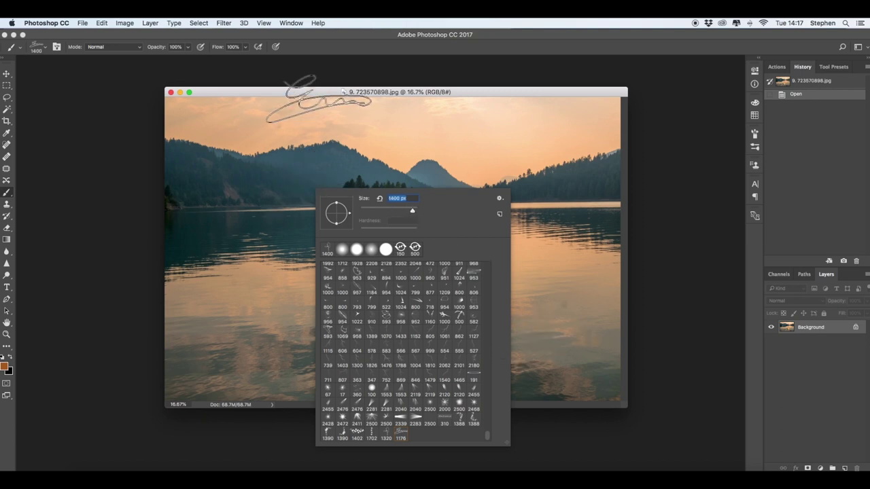
drag(318, 93, 299, 88)
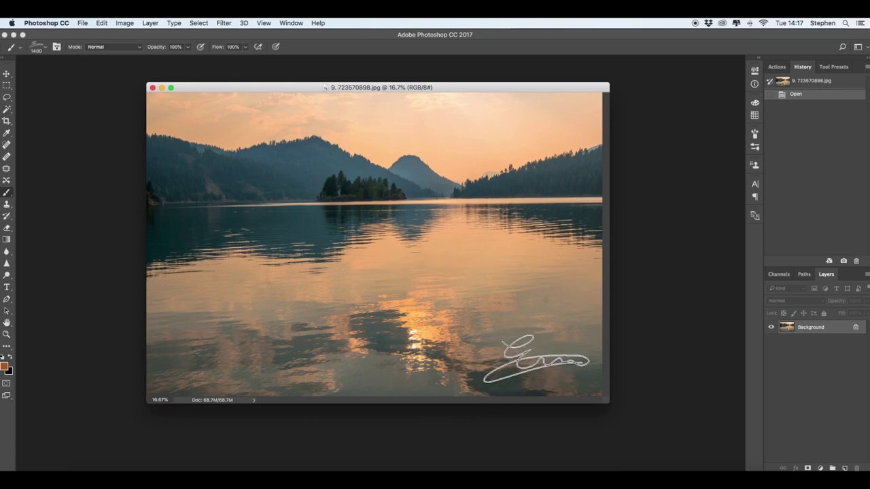
click(540, 360)
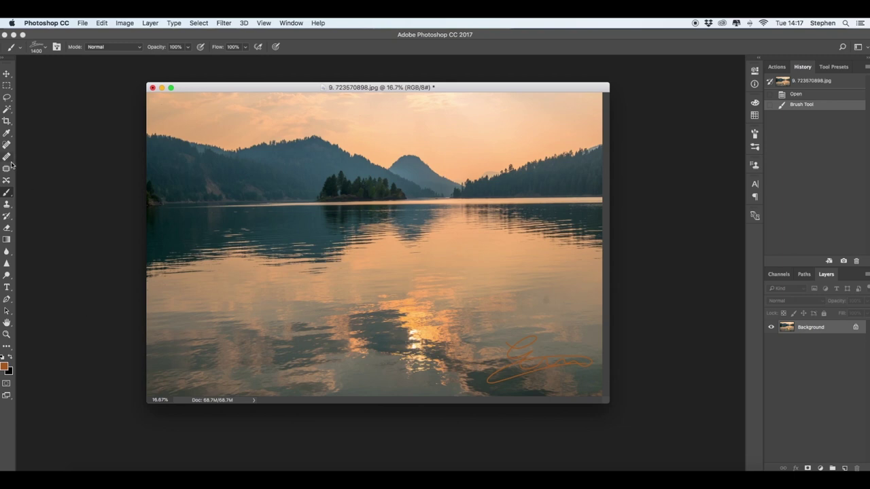
click(7, 73)
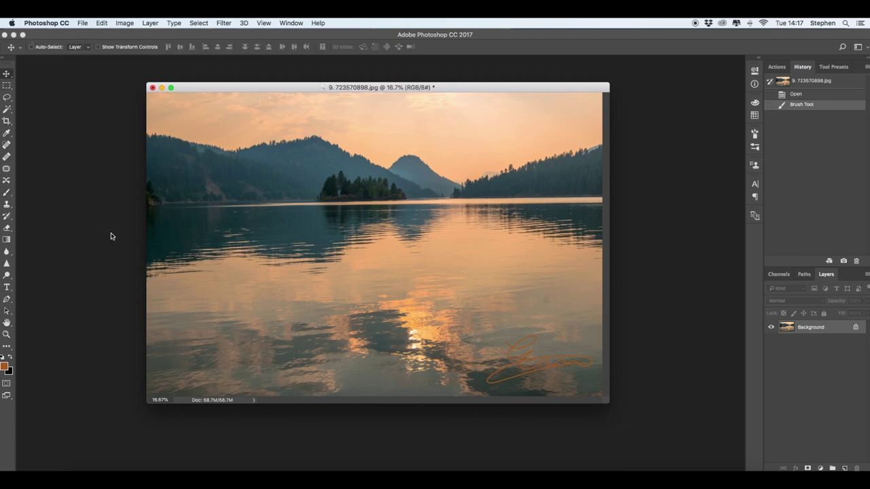